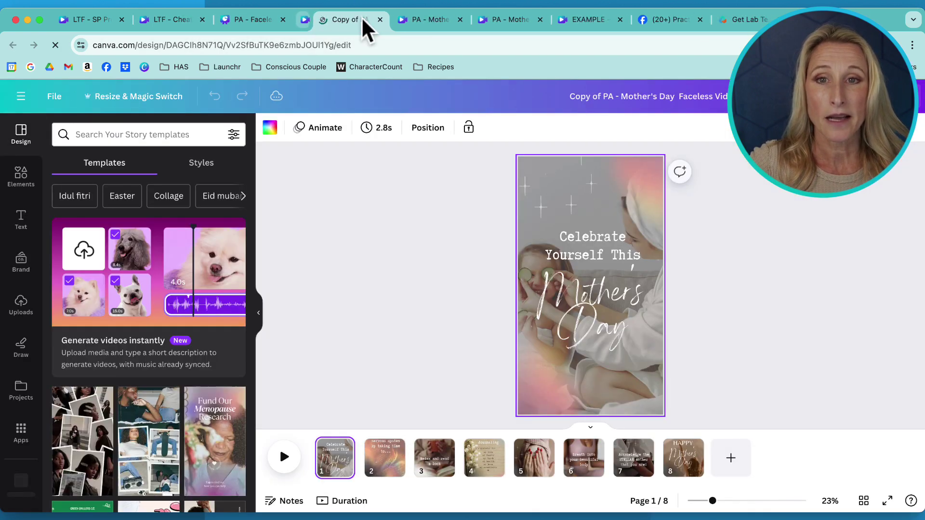
Rename the design as "SAMPLE- Mother's Day Faceless Video A" by replacing the "Copy of PA" prefix.
{"action": "left_click", "coordinate": [568, 96]}
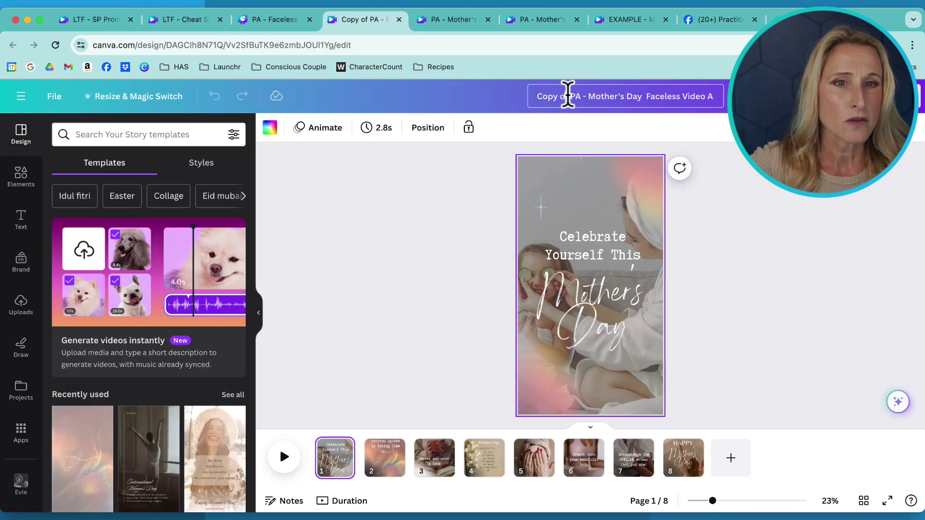
{"action": "left_click_drag", "start_coordinate": [581, 98], "coordinate": [529, 101]}
{"action": "type", "text": "SAM"}
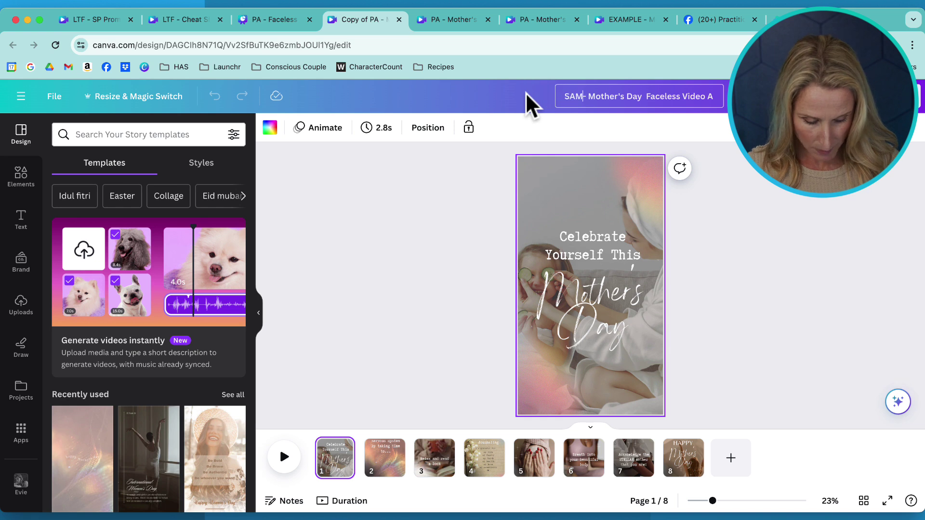
{"action": "type", "text": "PLE"}
{"action": "left_click", "coordinate": [347, 248]}
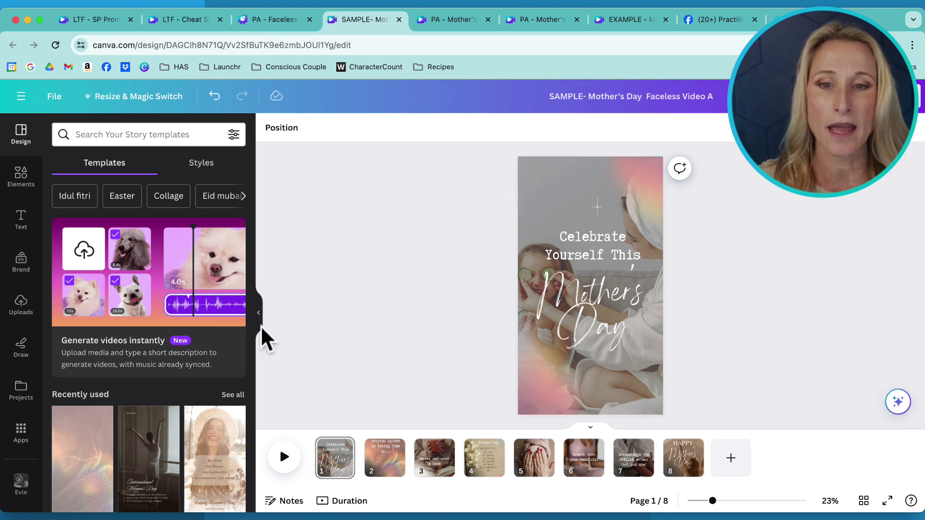
Collapse the template side panel and show each page's duration in the timeline.
{"action": "left_click", "coordinate": [260, 335]}
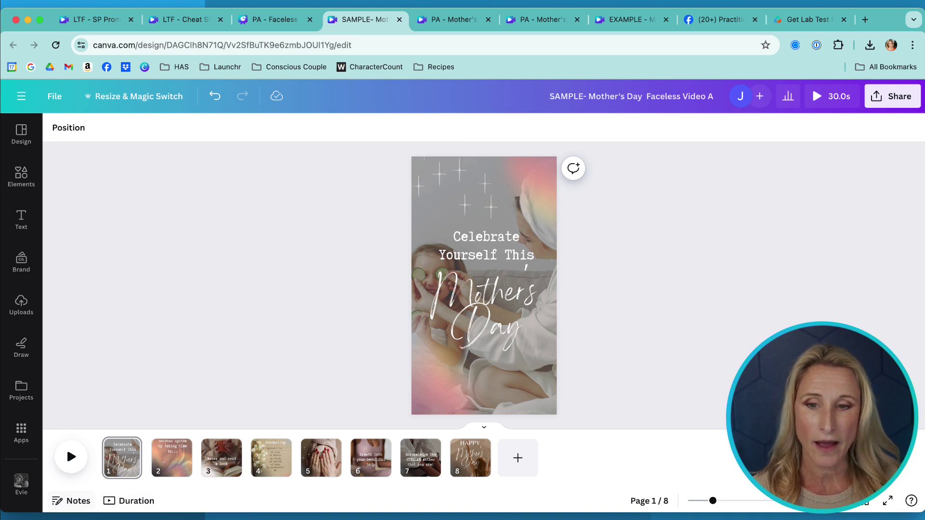
{"action": "left_click", "coordinate": [134, 504]}
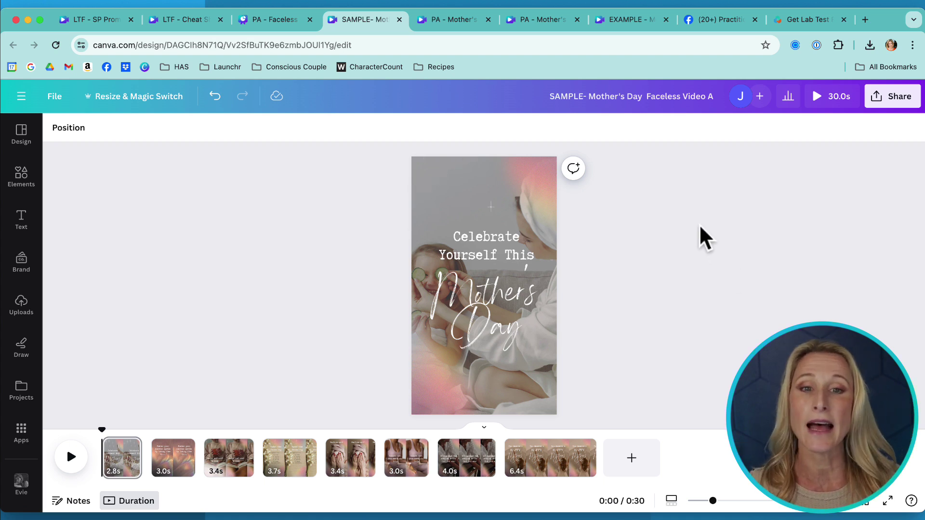
Examine the sparkle animation, the corner gradients and the "Celebrate Yourself This" text on the first page by selecting each.
{"action": "left_click", "coordinate": [444, 177]}
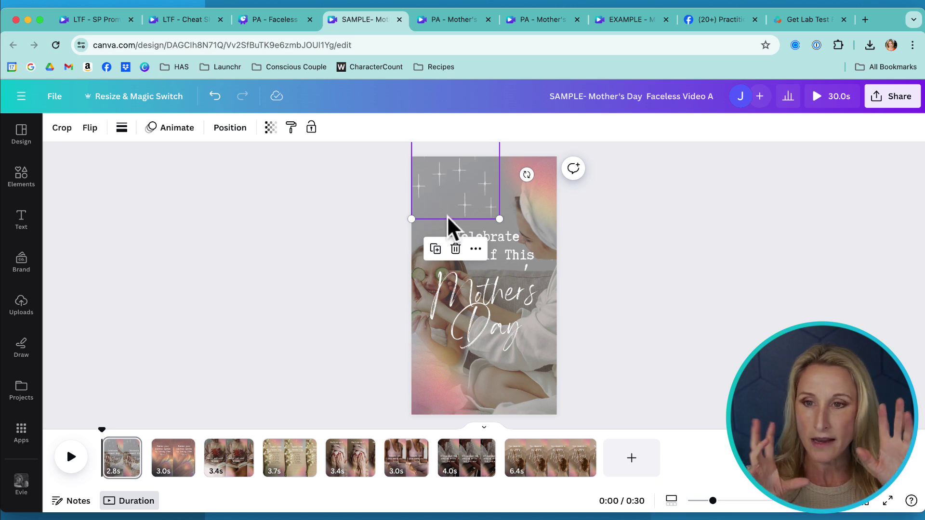
{"action": "left_click", "coordinate": [486, 198]}
{"action": "left_click", "coordinate": [469, 204]}
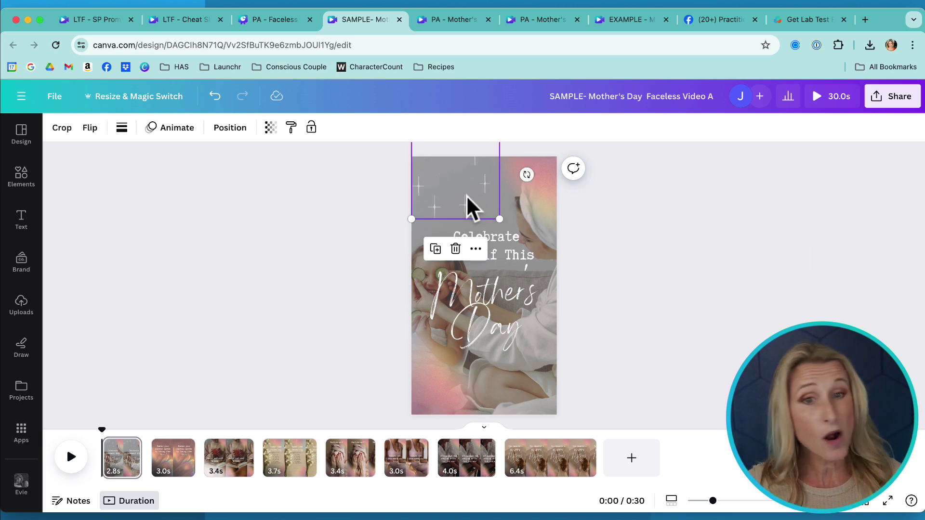
{"action": "left_click", "coordinate": [436, 388]}
{"action": "left_click_drag", "start_coordinate": [435, 387], "coordinate": [544, 190]}
{"action": "left_click", "coordinate": [541, 180]}
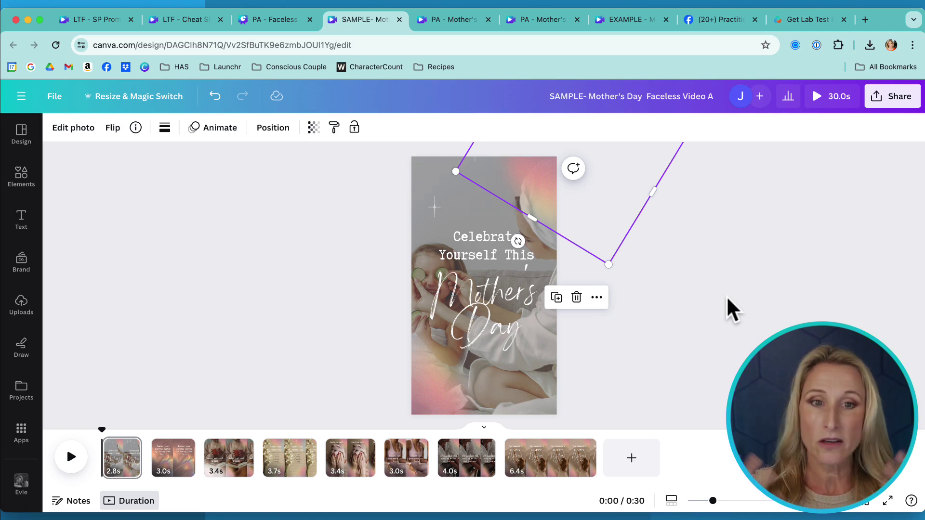
{"action": "left_click", "coordinate": [486, 252]}
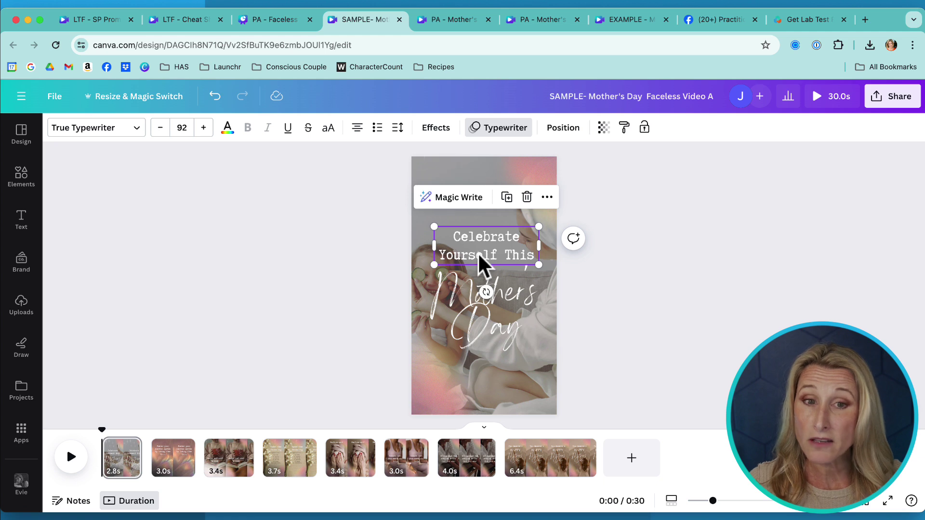
{"action": "left_click", "coordinate": [456, 240]}
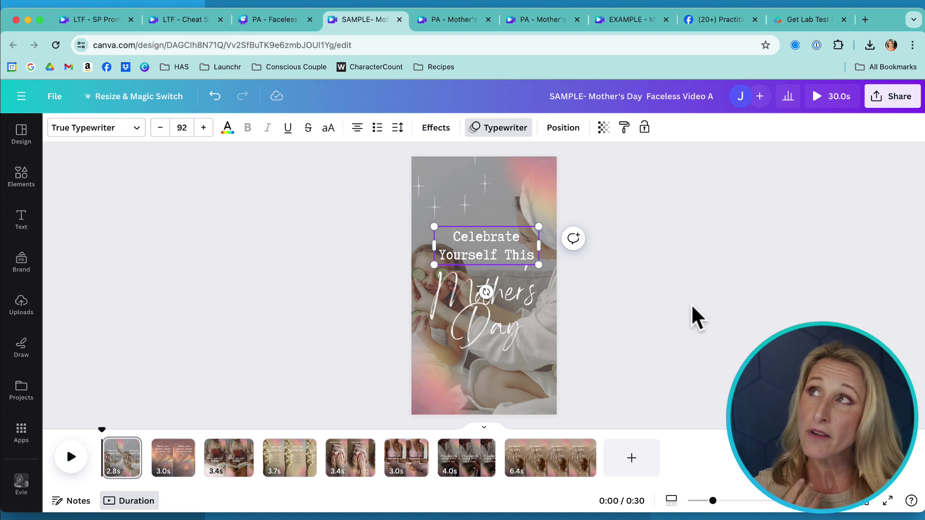
Preview the video from the start of page 2 to check the text animations and page timing, and clear the selection.
{"action": "left_click", "coordinate": [166, 471]}
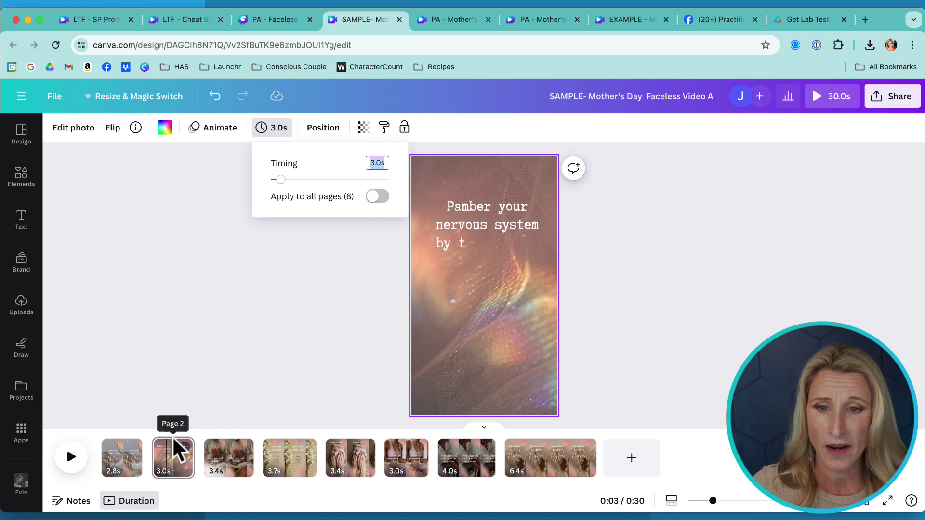
{"action": "left_click_drag", "start_coordinate": [166, 428], "coordinate": [156, 429]}
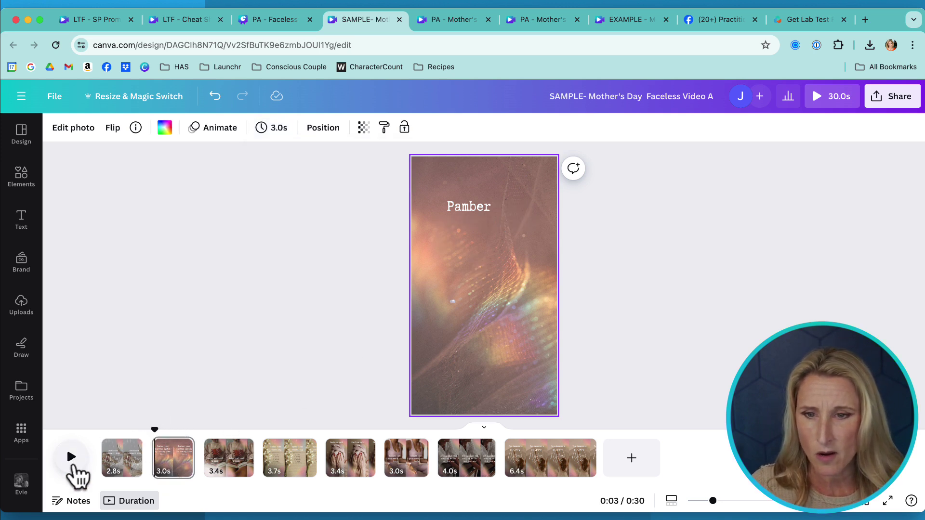
{"action": "left_click", "coordinate": [72, 458]}
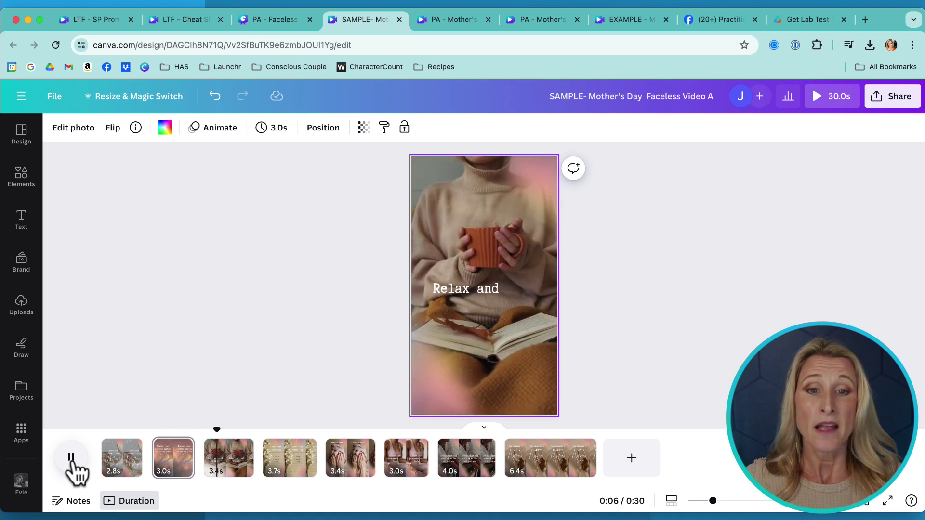
{"action": "mouse_move", "coordinate": [256, 469]}
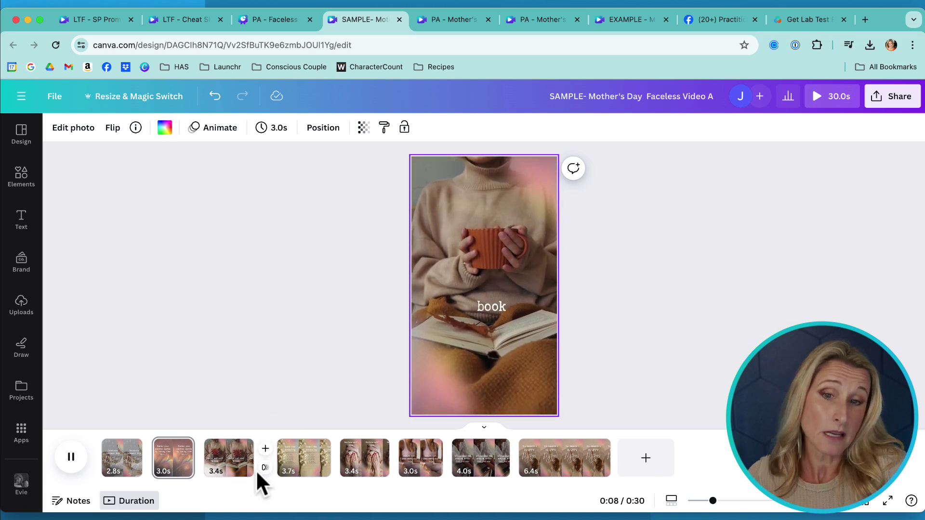
{"action": "mouse_move", "coordinate": [238, 447]}
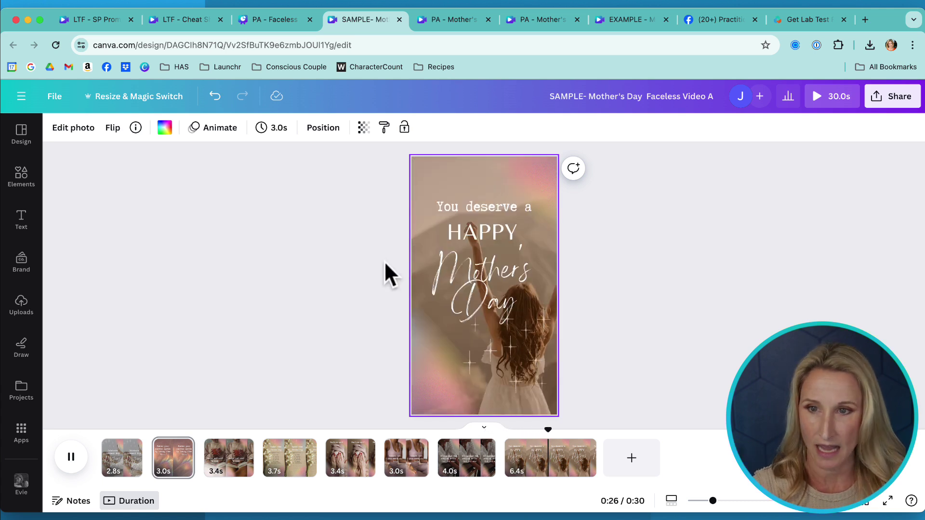
{"action": "left_click", "coordinate": [189, 215]}
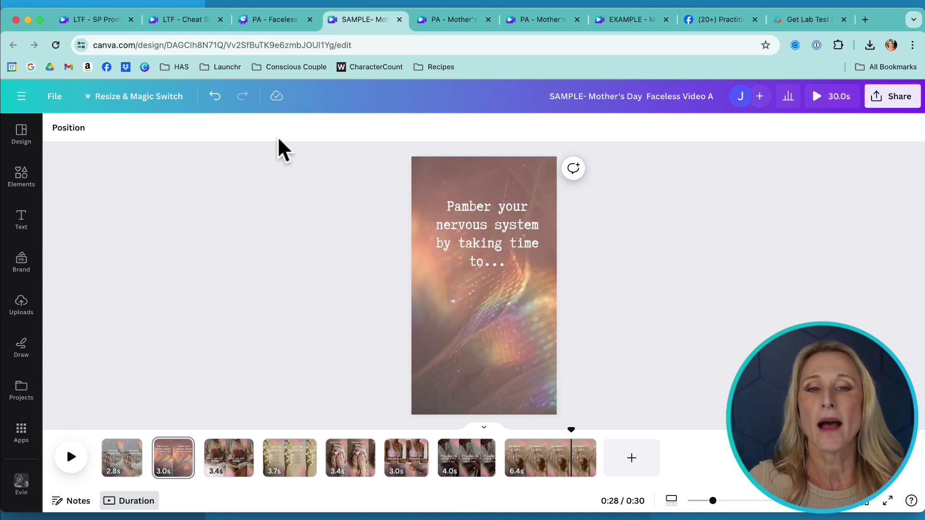
Review the font and text colour options for page 2's nervous system text without changing them, and deselect it.
{"action": "left_click", "coordinate": [470, 233]}
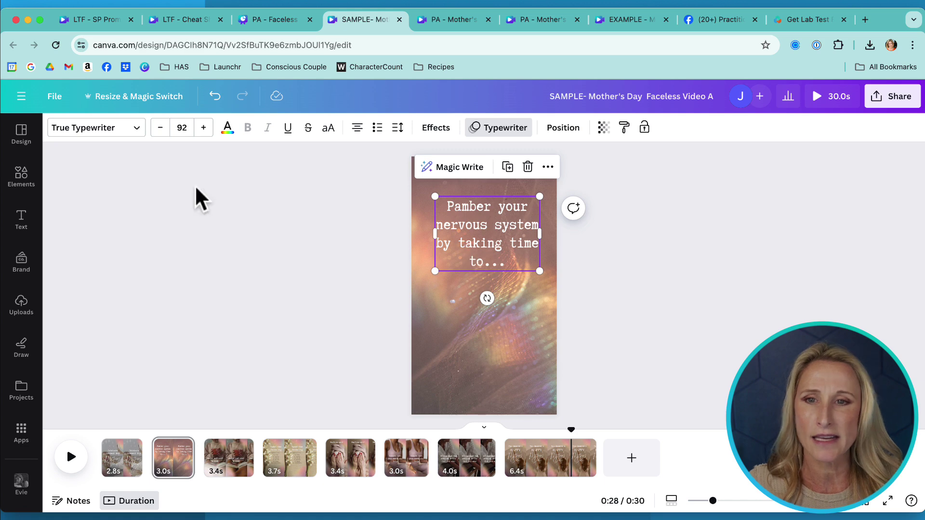
{"action": "left_click", "coordinate": [137, 130]}
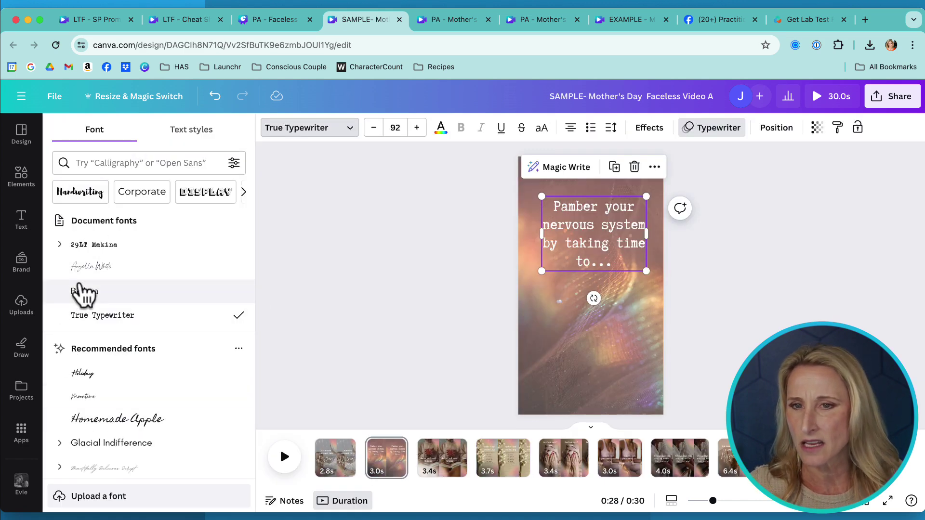
{"action": "left_click", "coordinate": [388, 296]}
{"action": "left_click", "coordinate": [507, 224]}
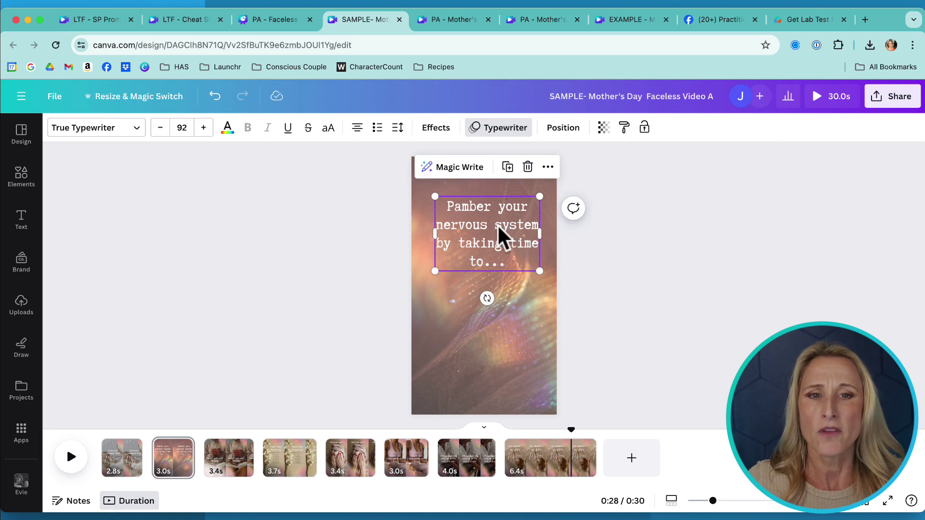
{"action": "left_click", "coordinate": [228, 131]}
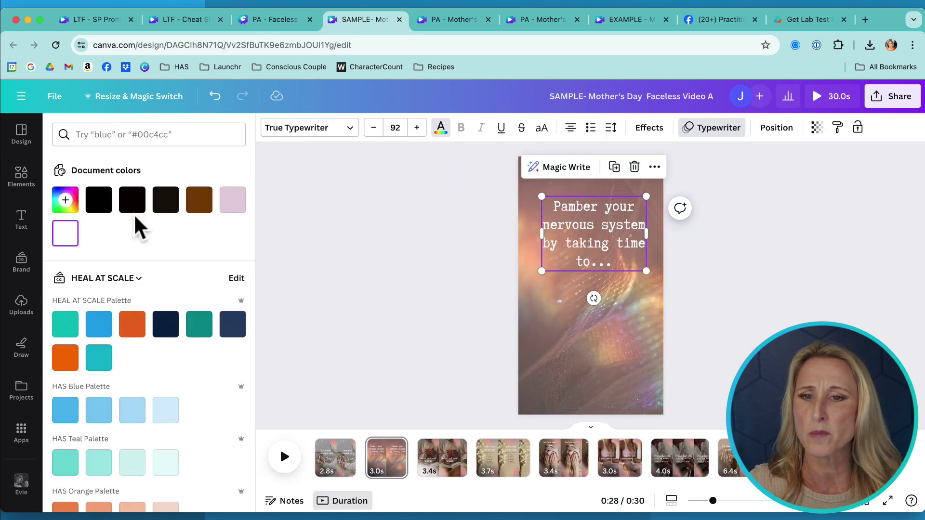
{"action": "left_click", "coordinate": [373, 300]}
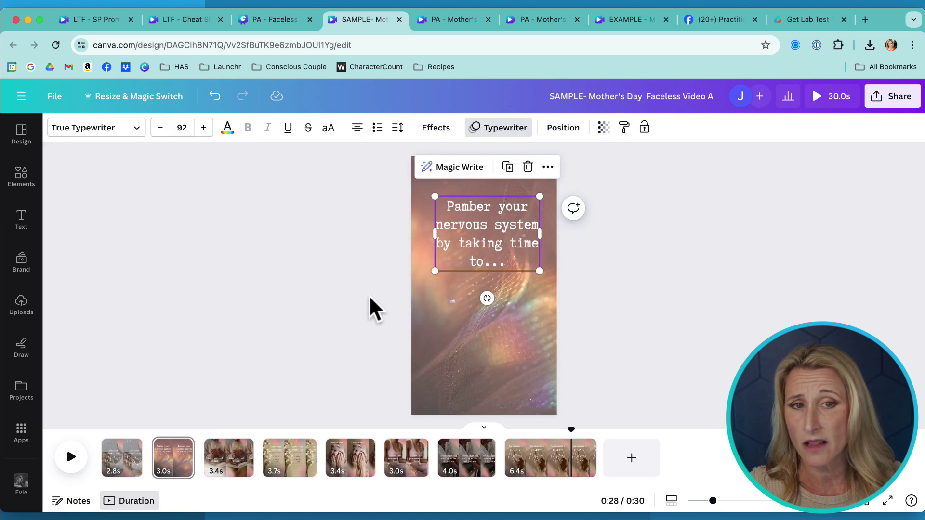
{"action": "left_click", "coordinate": [424, 370]}
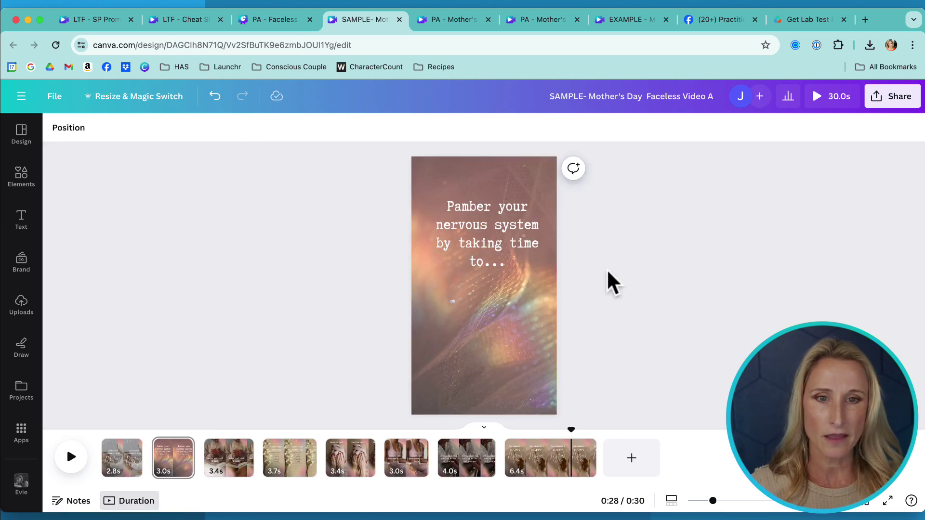
Examine the gradients, sparkles and background video on the "Relax and read a book" page by selecting each.
{"action": "left_click", "coordinate": [240, 465]}
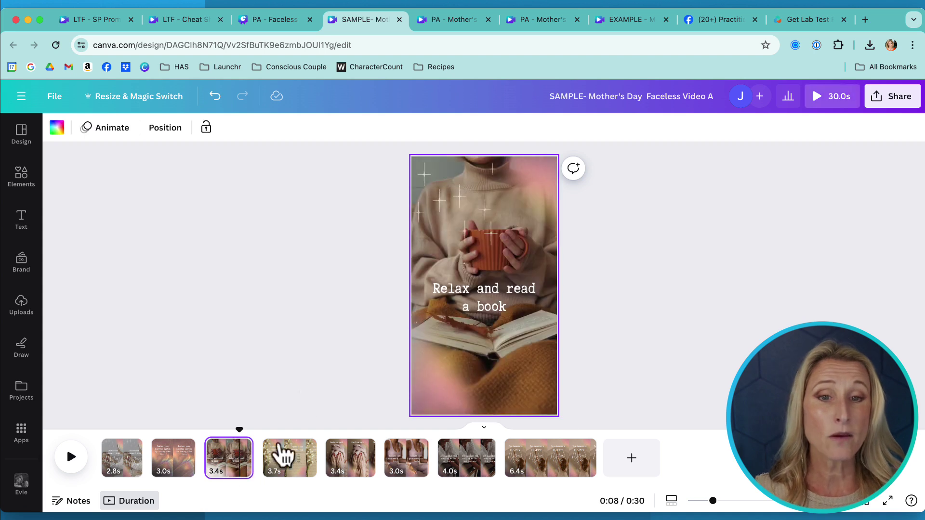
{"action": "left_click", "coordinate": [449, 384]}
{"action": "left_click", "coordinate": [446, 200]}
{"action": "left_click", "coordinate": [530, 305]}
{"action": "left_click", "coordinate": [532, 337]}
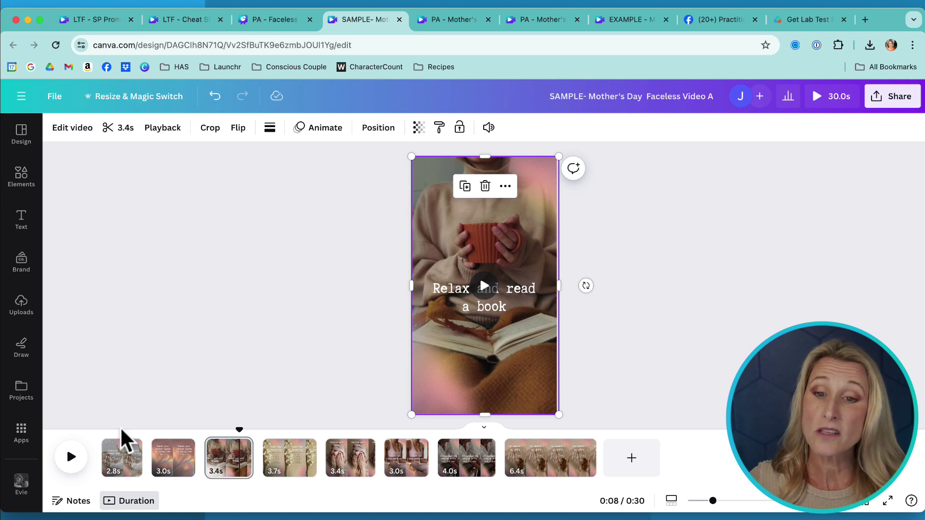
{"action": "scroll", "coordinate": [690, 314], "scroll_direction": "down", "scroll_amount": 1}
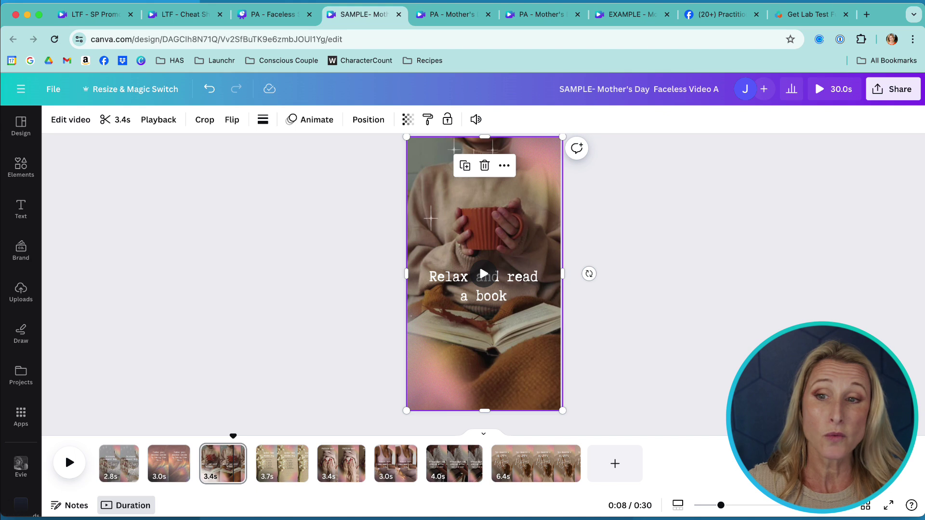
{"action": "scroll", "coordinate": [597, 265], "scroll_direction": "up", "scroll_amount": 1}
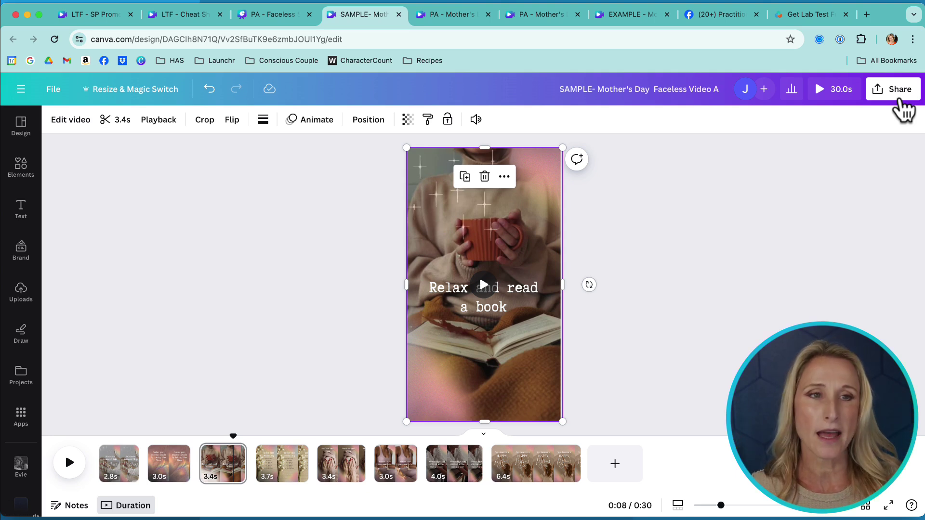
Open the recording studio for the design through the Present and record sharing option.
{"action": "left_click", "coordinate": [892, 99]}
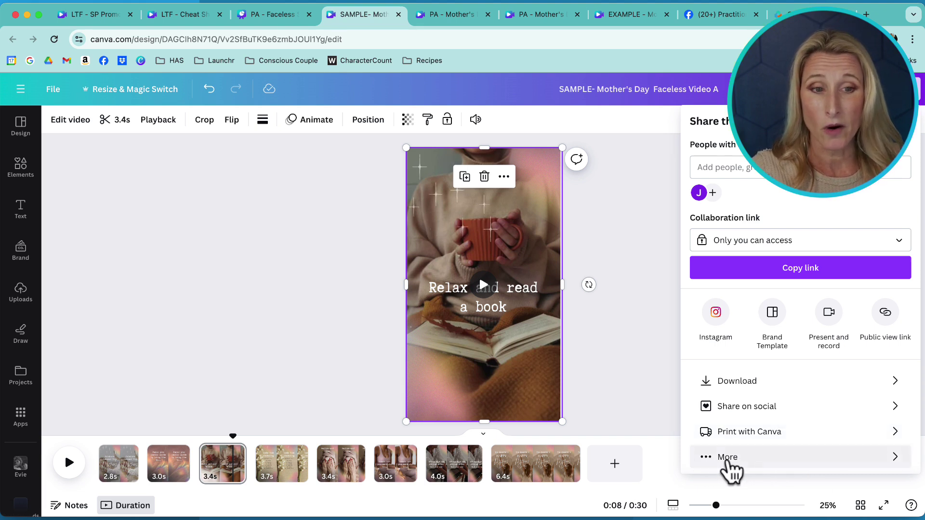
{"action": "left_click", "coordinate": [726, 460]}
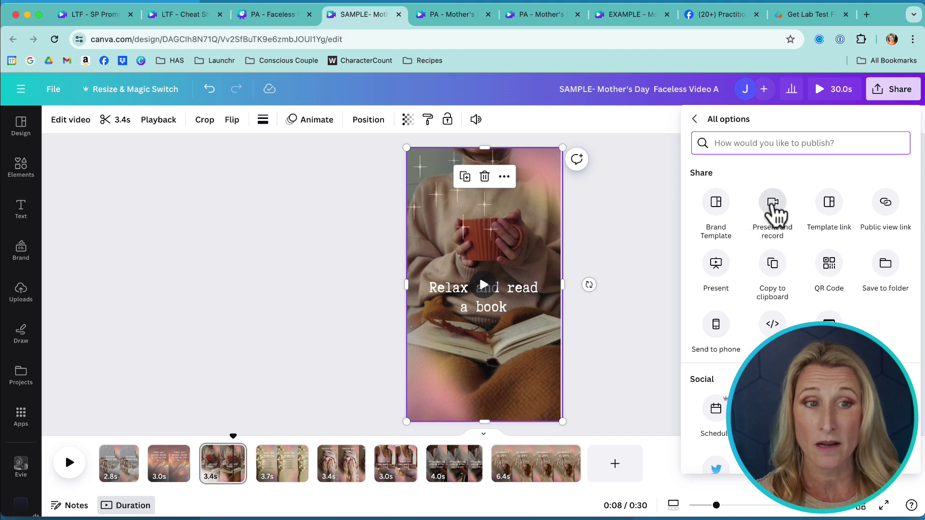
{"action": "left_click", "coordinate": [773, 209]}
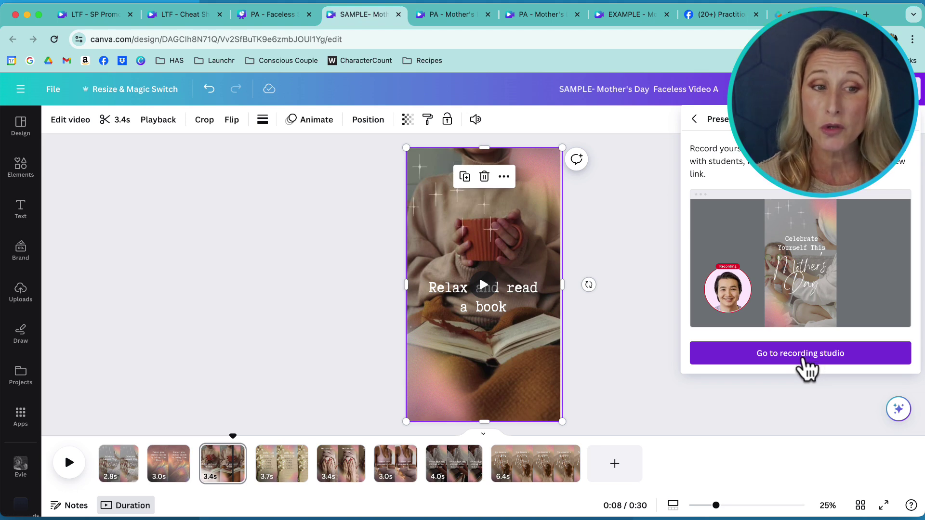
{"action": "left_click", "coordinate": [802, 357]}
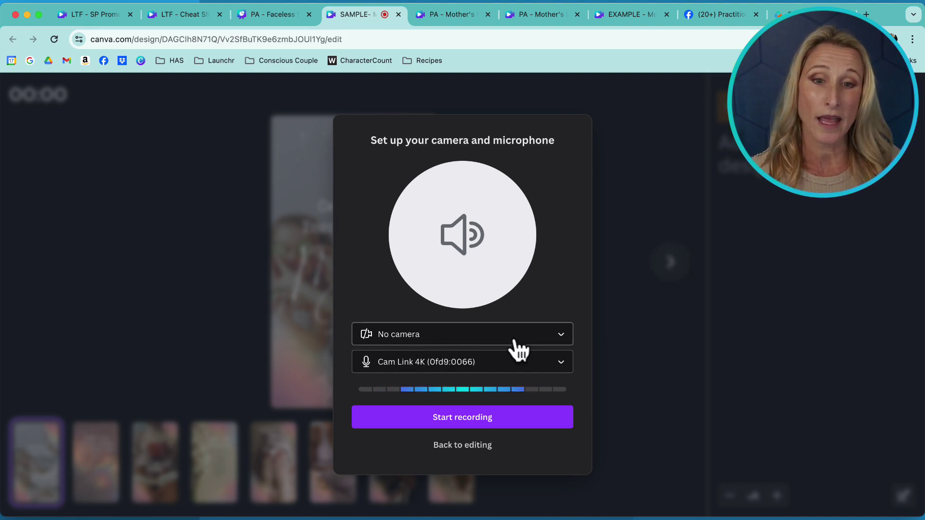
Choose Cam Link 4K (0fd9:0066) as the microphone and start recording the presentation.
{"action": "left_click", "coordinate": [561, 366]}
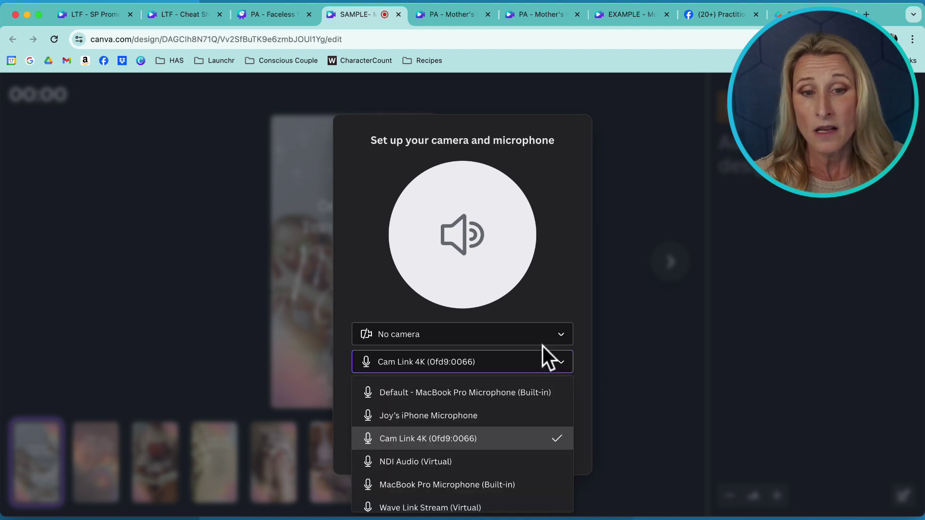
{"action": "left_click", "coordinate": [410, 445]}
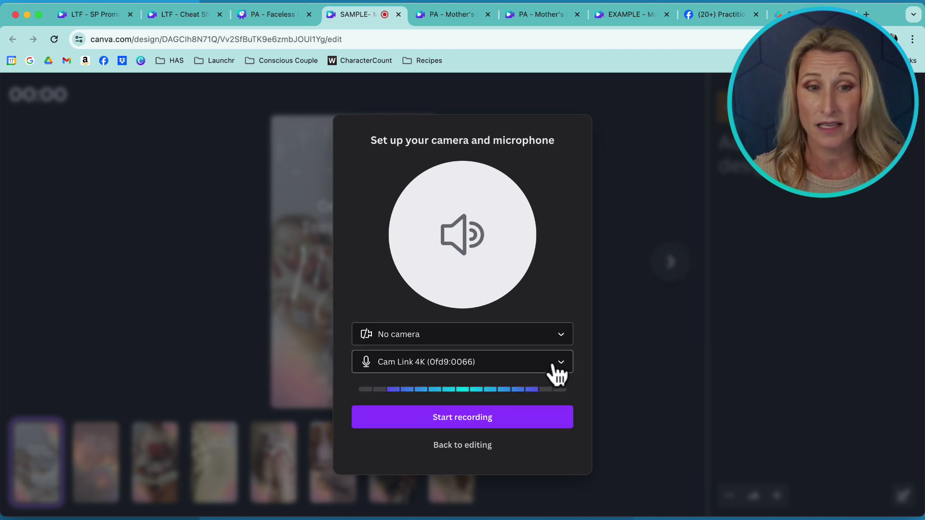
{"action": "left_click", "coordinate": [463, 419]}
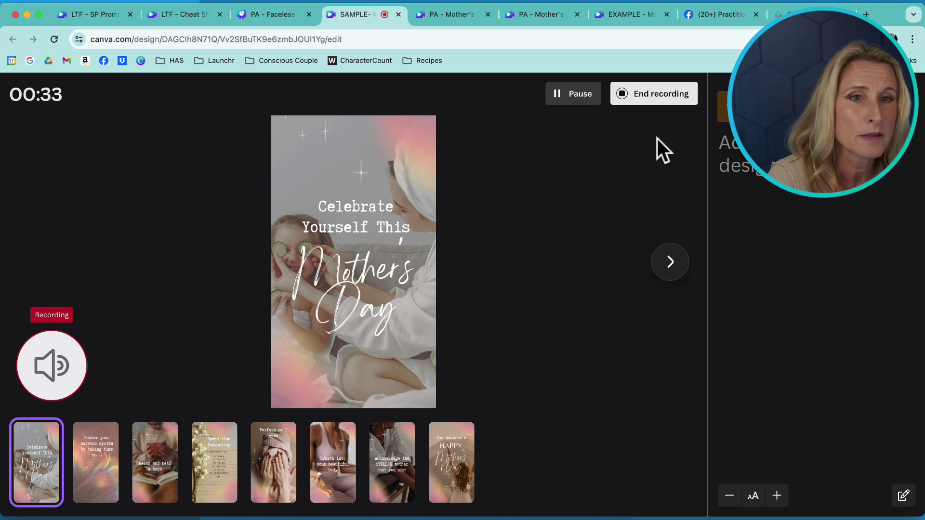
End the current voice-over recording and discard it, confirming the deletion.
{"action": "left_click", "coordinate": [649, 99]}
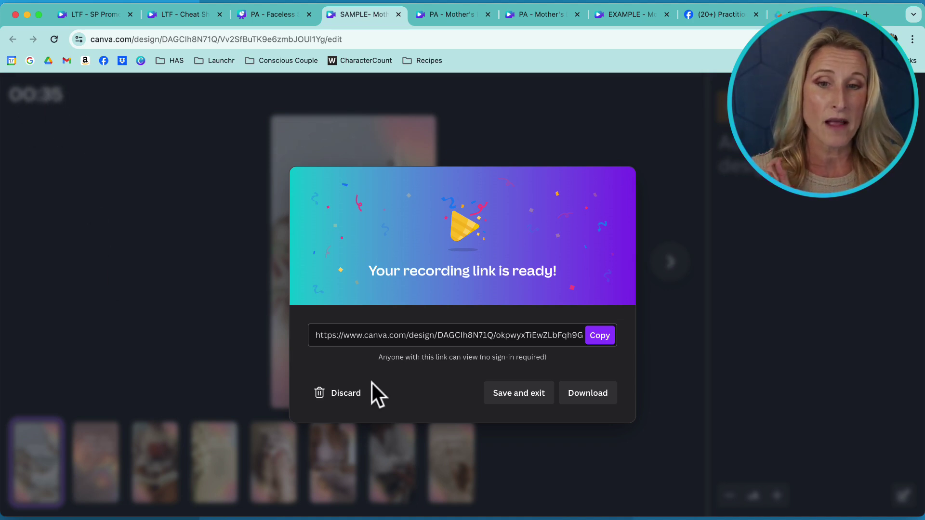
{"action": "left_click", "coordinate": [348, 397]}
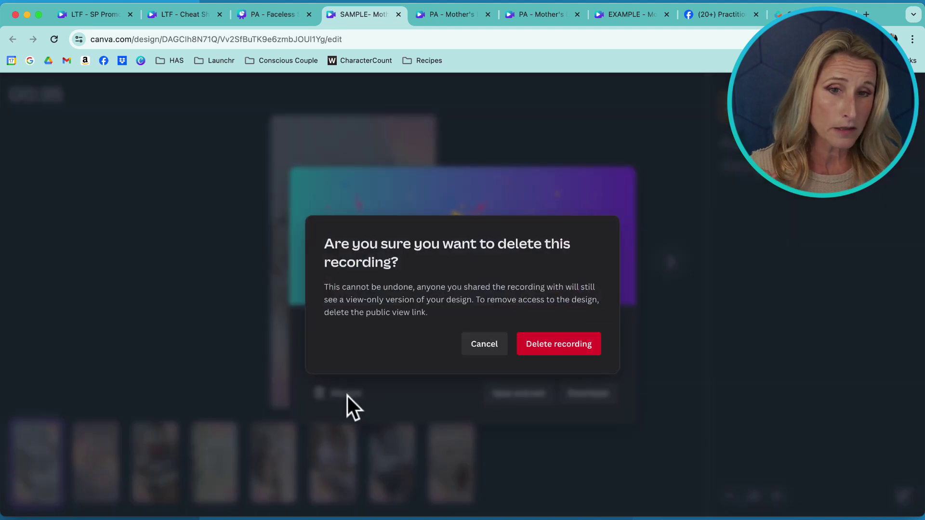
{"action": "left_click", "coordinate": [568, 346]}
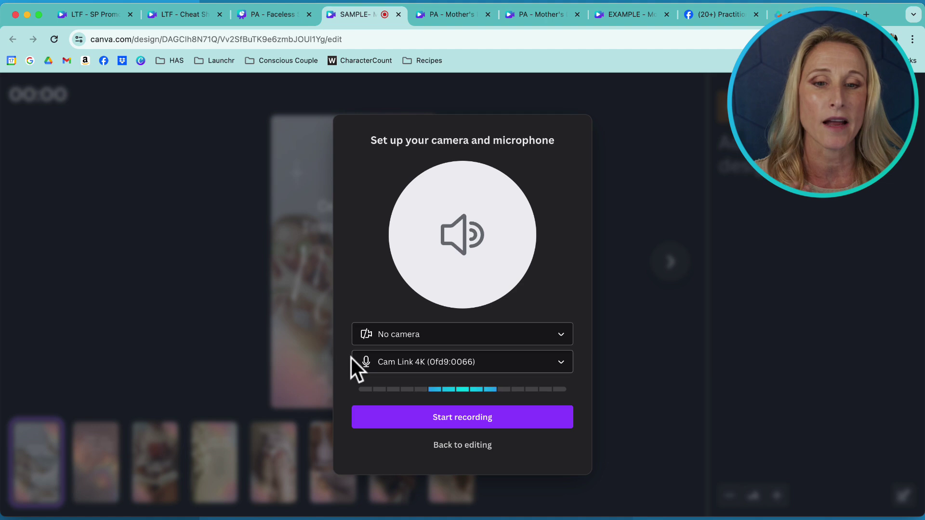
Record a new voice-over take with no camera and the Cam Link 4K (0fd9:0066) microphone, and save and exit.
{"action": "left_click", "coordinate": [480, 433]}
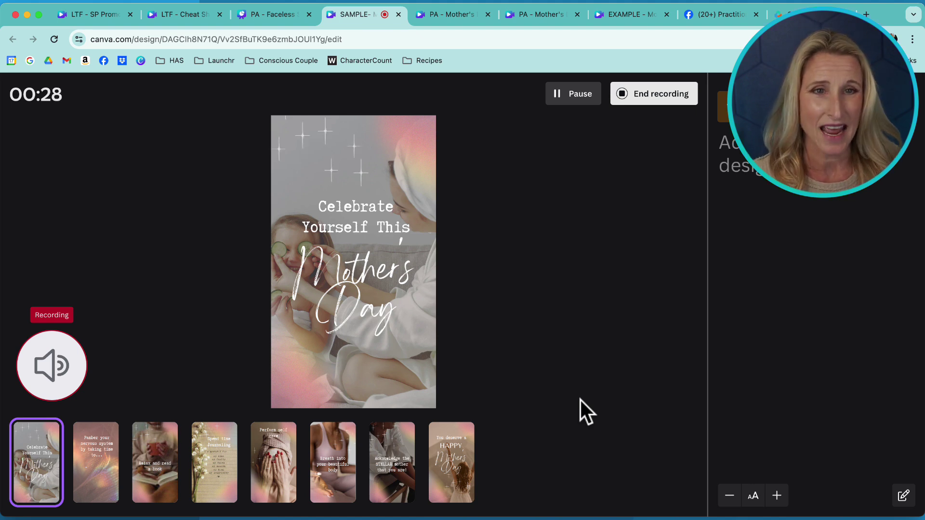
{"action": "left_click", "coordinate": [663, 98]}
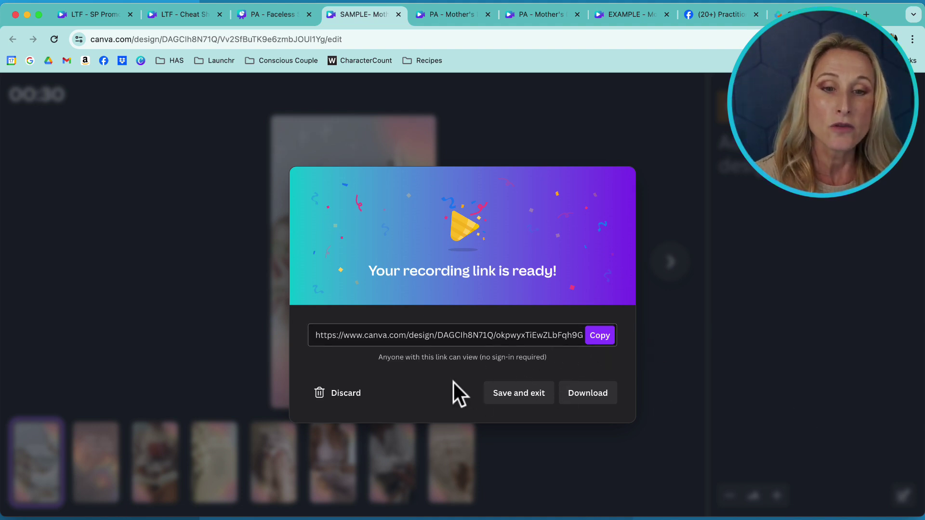
{"action": "left_click", "coordinate": [527, 409]}
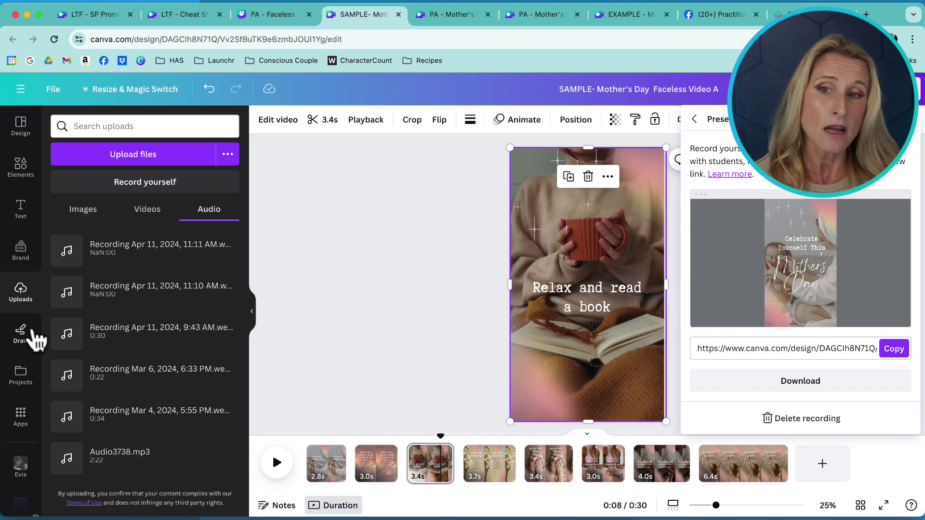
Browse the uploaded images and return to the list of uploaded audio recordings.
{"action": "left_click", "coordinate": [77, 212]}
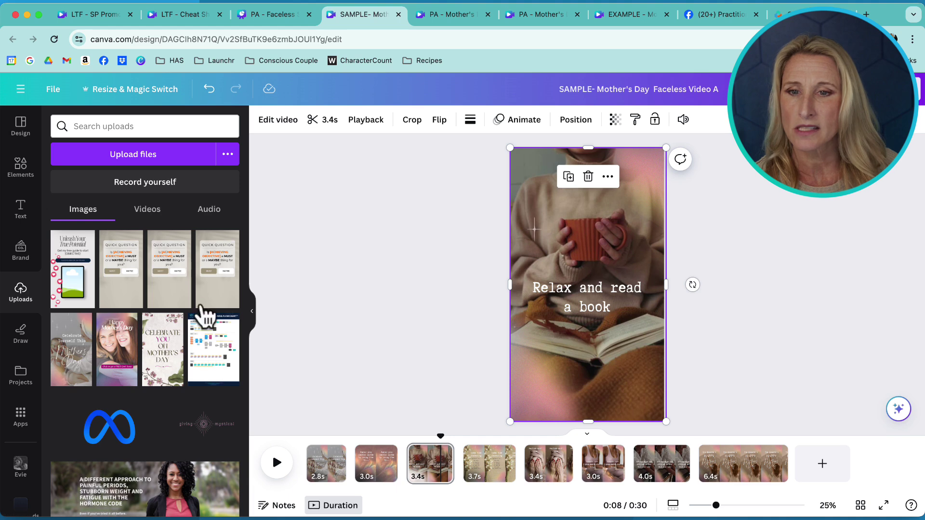
{"action": "scroll", "coordinate": [77, 375], "scroll_direction": "down", "scroll_amount": 10}
{"action": "scroll", "coordinate": [82, 374], "scroll_direction": "up", "scroll_amount": 10}
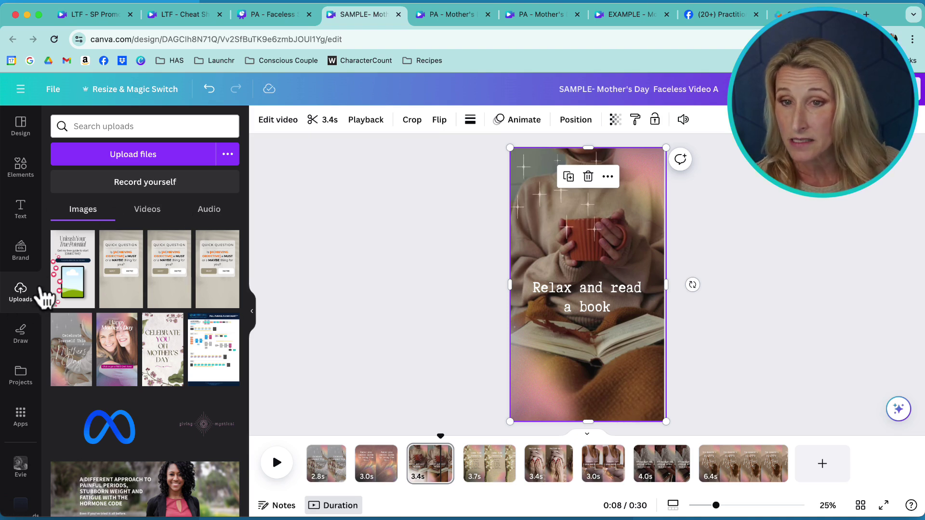
{"action": "left_click", "coordinate": [205, 213]}
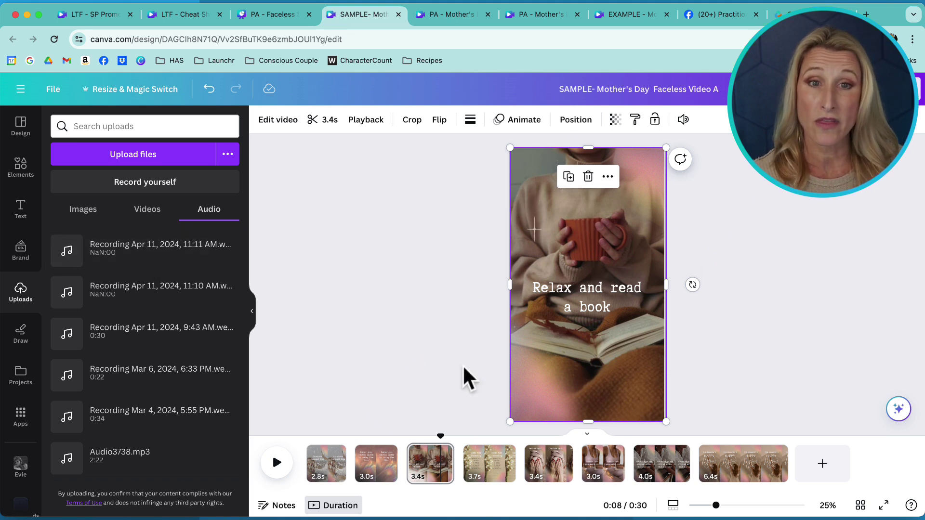
Add the "Recording Apr 11, 2024, 11:11 AM" audio to the timeline, align it with the video's start, and hide the uploads list.
{"action": "mouse_move", "coordinate": [123, 262]}
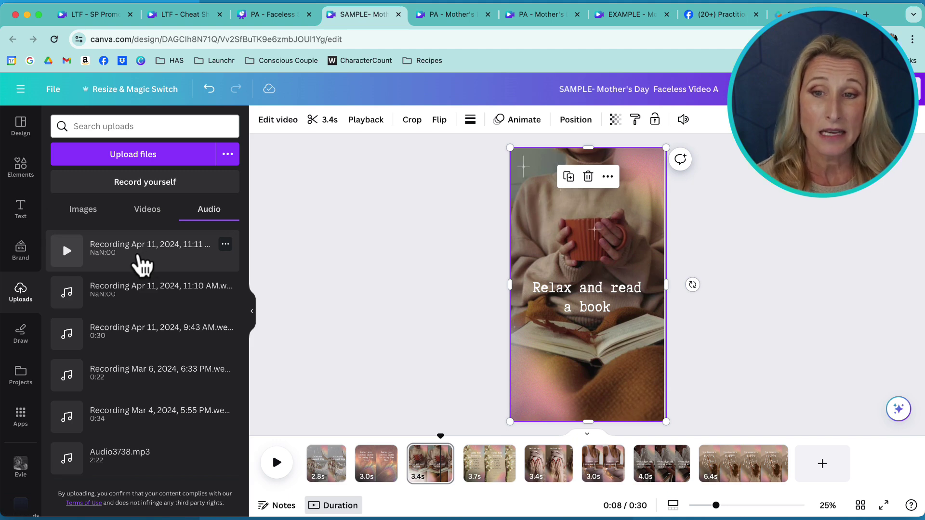
{"action": "left_click_drag", "start_coordinate": [139, 260], "coordinate": [361, 485]}
{"action": "left_click", "coordinate": [356, 222]}
{"action": "left_click", "coordinate": [396, 482]}
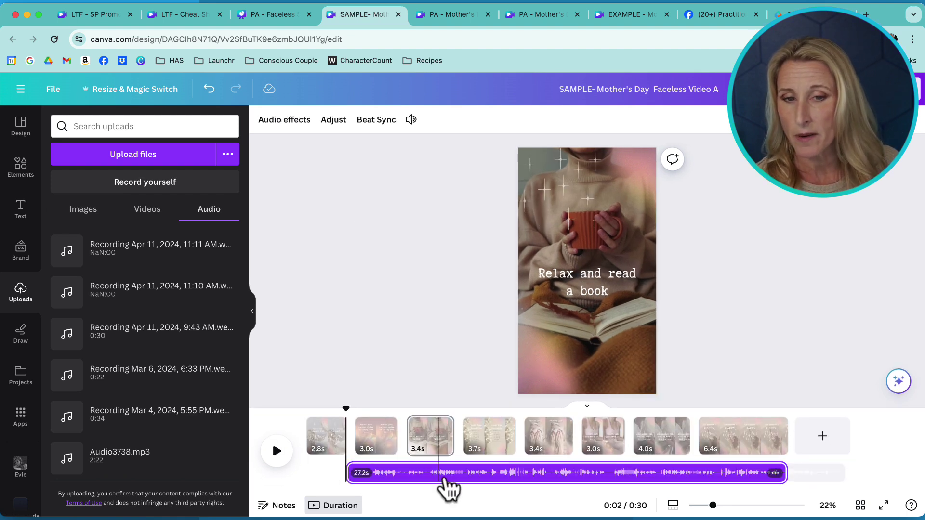
{"action": "left_click_drag", "start_coordinate": [465, 482], "coordinate": [348, 480]}
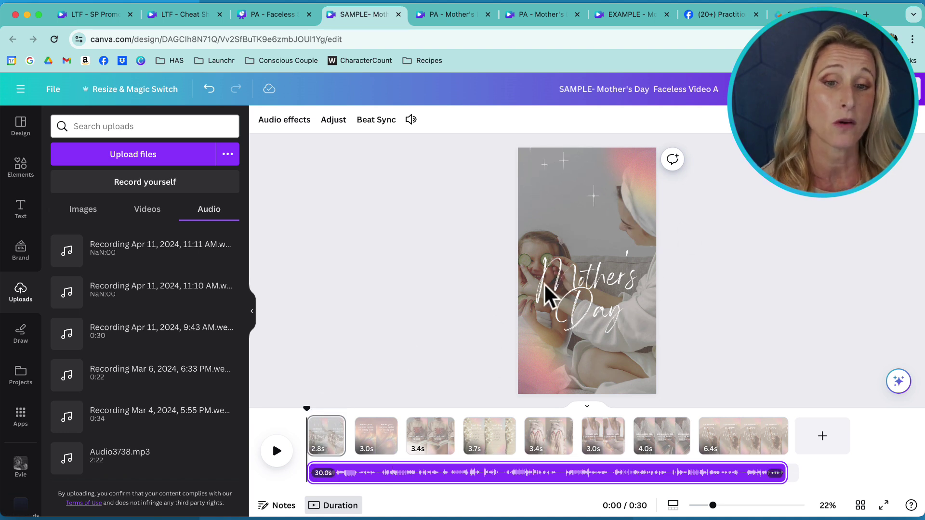
{"action": "left_click", "coordinate": [284, 325]}
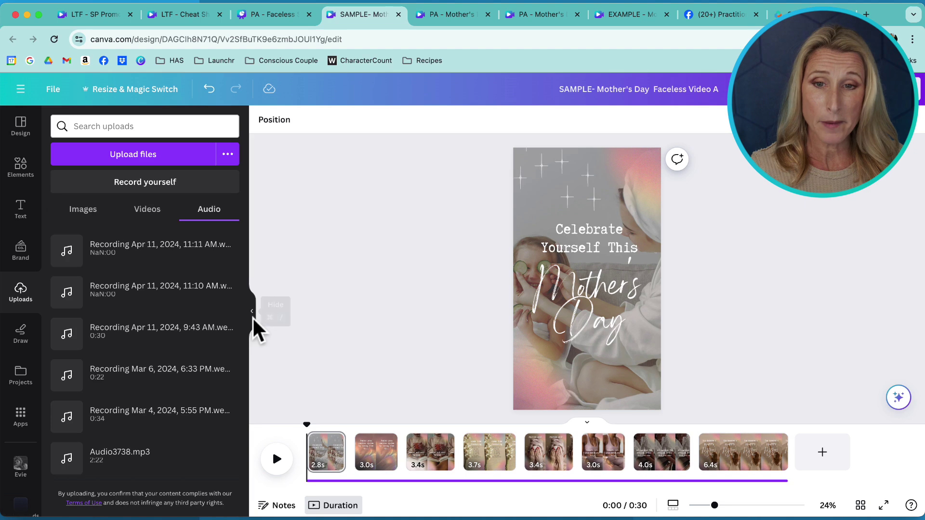
{"action": "left_click", "coordinate": [252, 317]}
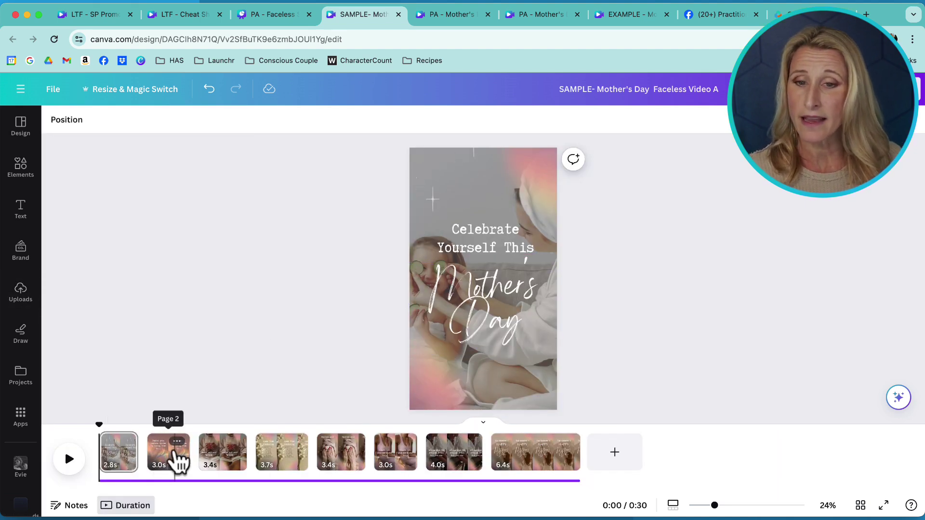
Examine pages 2 to 8 by selecting each one in the timeline.
{"action": "left_click", "coordinate": [175, 458]}
{"action": "left_click", "coordinate": [223, 459]}
{"action": "left_click", "coordinate": [266, 453]}
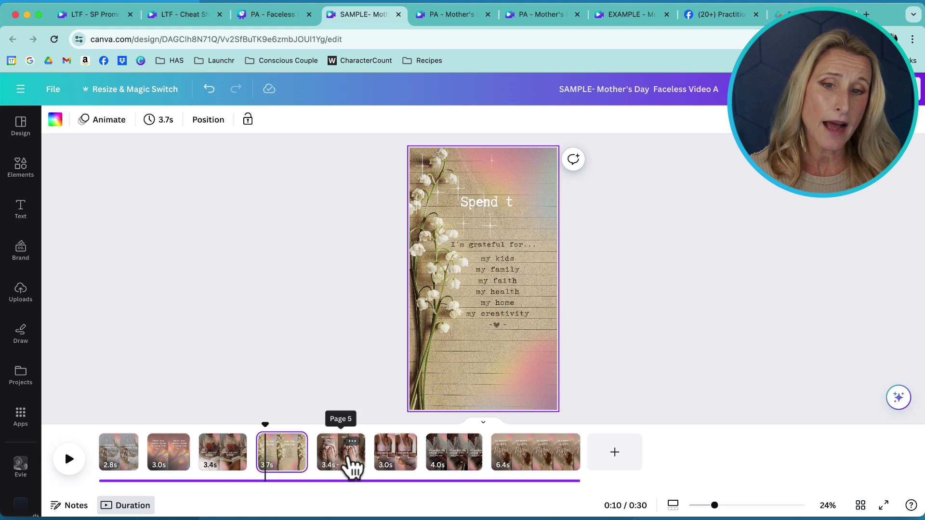
{"action": "left_click", "coordinate": [352, 462]}
{"action": "left_click", "coordinate": [407, 455]}
{"action": "left_click", "coordinate": [440, 461]}
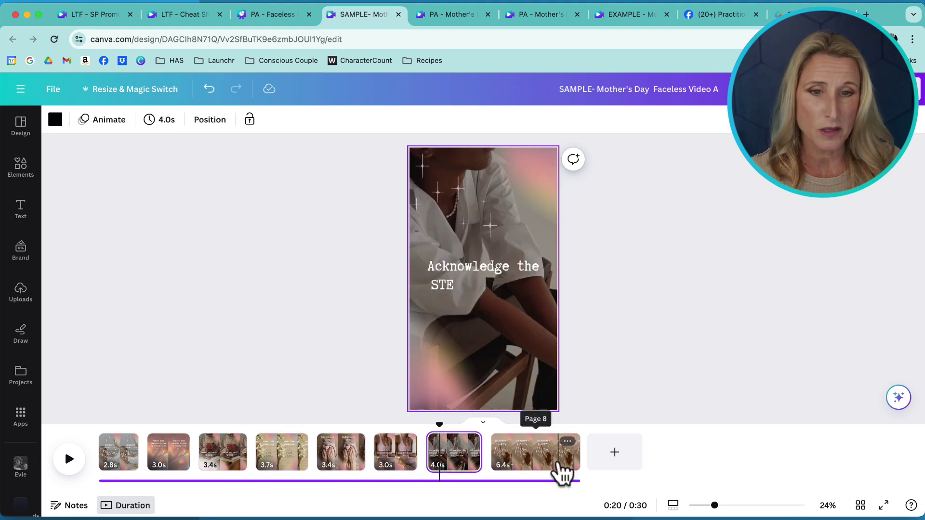
{"action": "left_click", "coordinate": [560, 470]}
Try stretching page 1's duration to 30.3 seconds, and shorten it back to 2.7 seconds.
{"action": "left_click", "coordinate": [134, 455]}
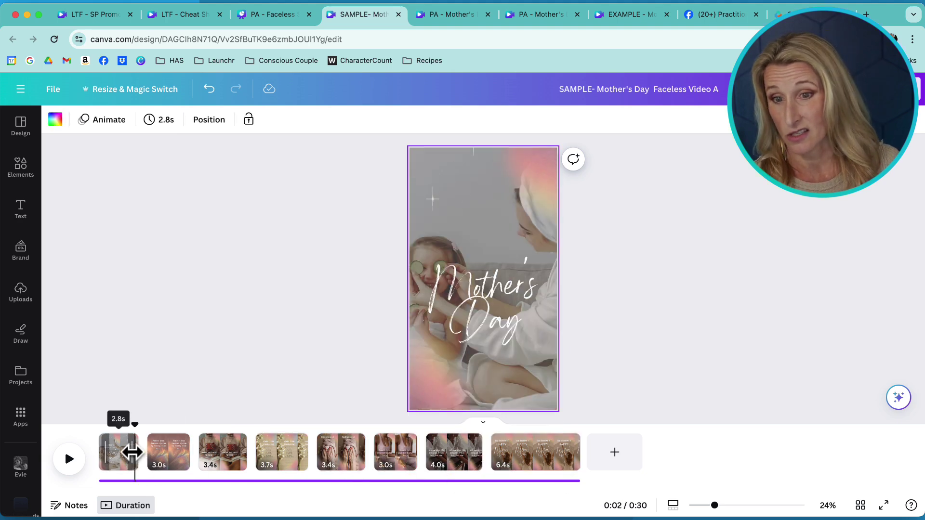
{"action": "left_click_drag", "start_coordinate": [132, 452], "coordinate": [512, 444]}
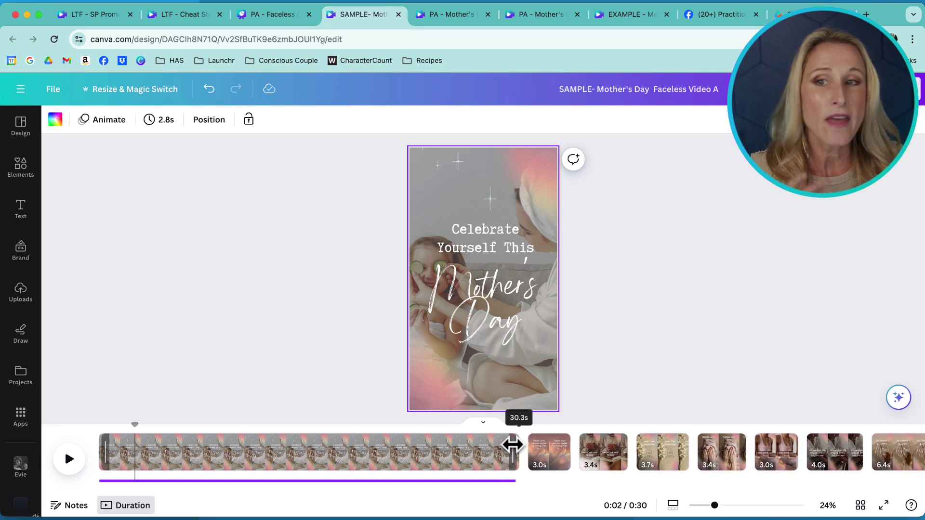
{"action": "left_click_drag", "start_coordinate": [512, 444], "coordinate": [133, 457]}
{"action": "left_click_drag", "start_coordinate": [132, 457], "coordinate": [130, 456]}
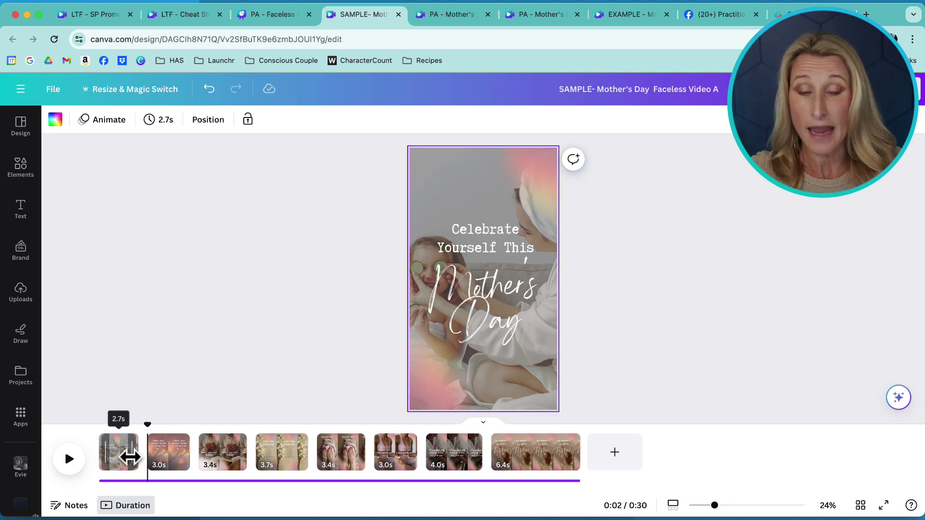
Play the video from the start through the "Relax and read a book" page to compare the voice-over with the page timing.
{"action": "left_click", "coordinate": [136, 426]}
{"action": "left_click_drag", "start_coordinate": [136, 426], "coordinate": [97, 429]}
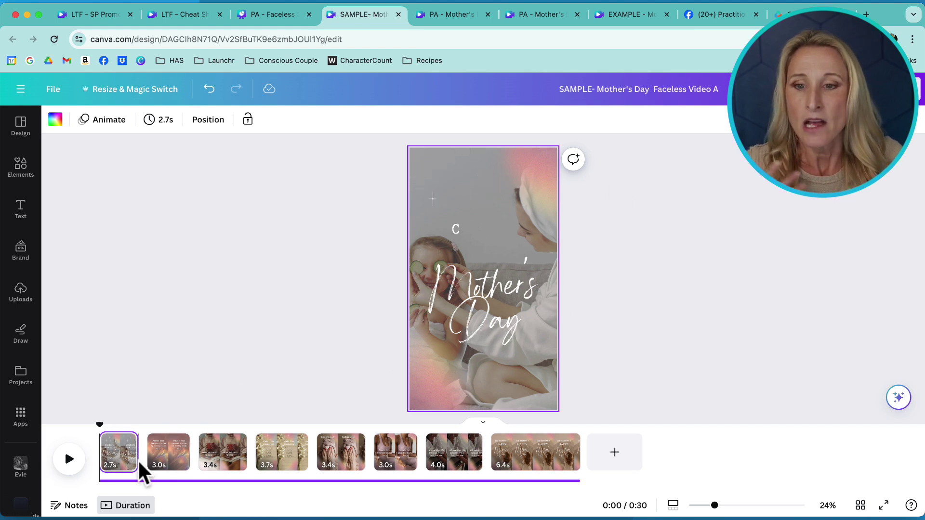
{"action": "mouse_move", "coordinate": [139, 461]}
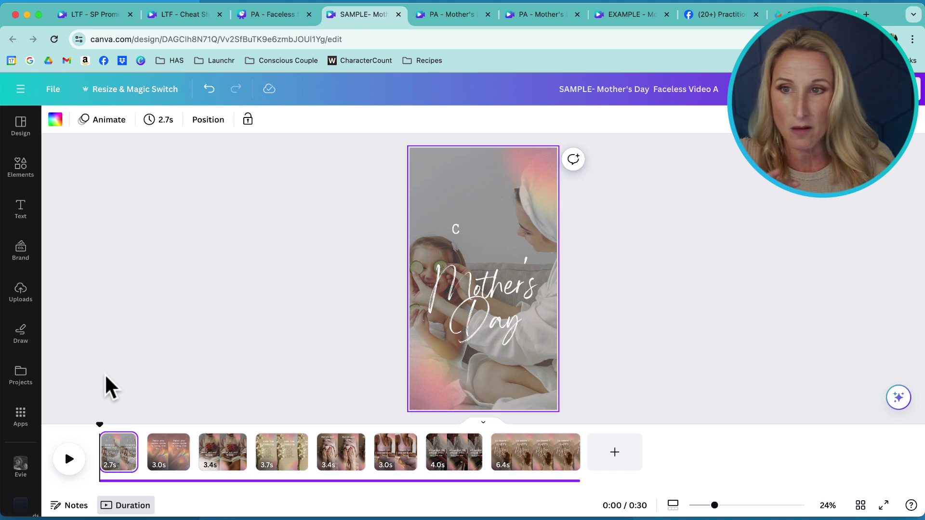
{"action": "left_click", "coordinate": [71, 468]}
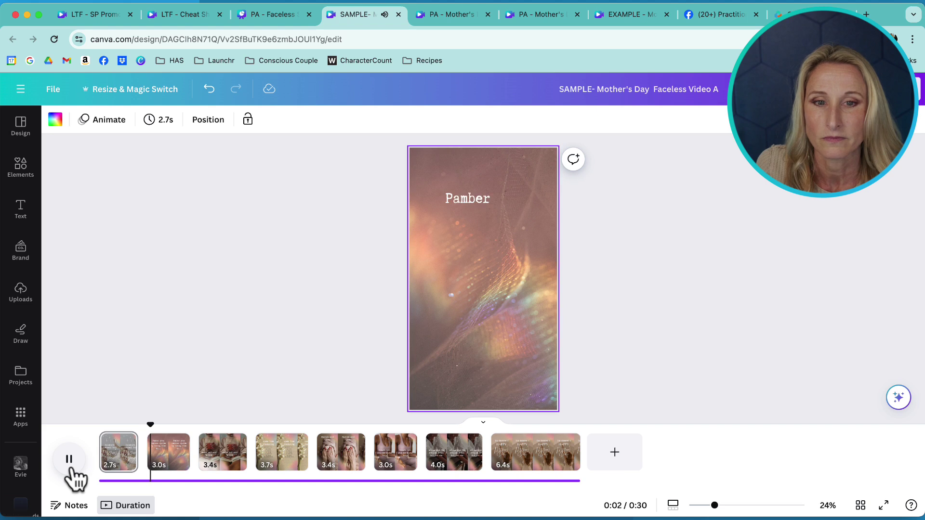
{"action": "left_click", "coordinate": [74, 467]}
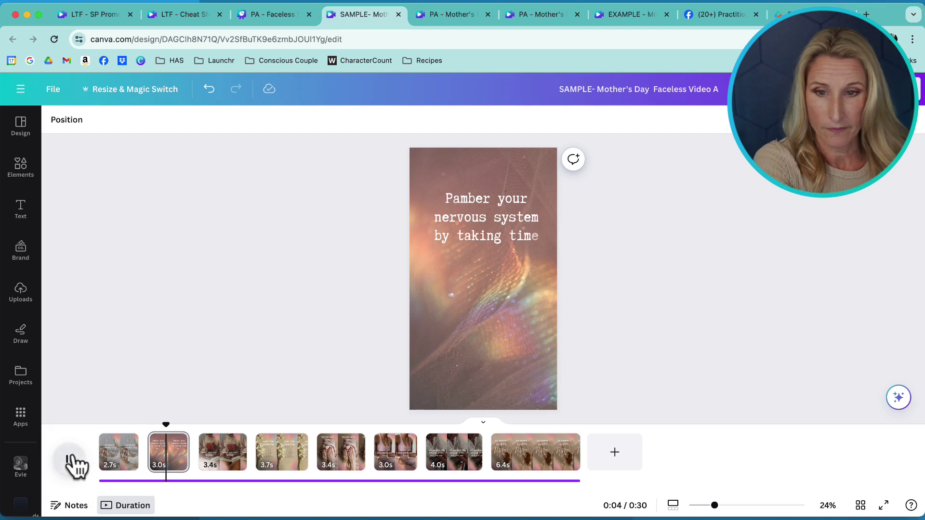
{"action": "left_click", "coordinate": [70, 461]}
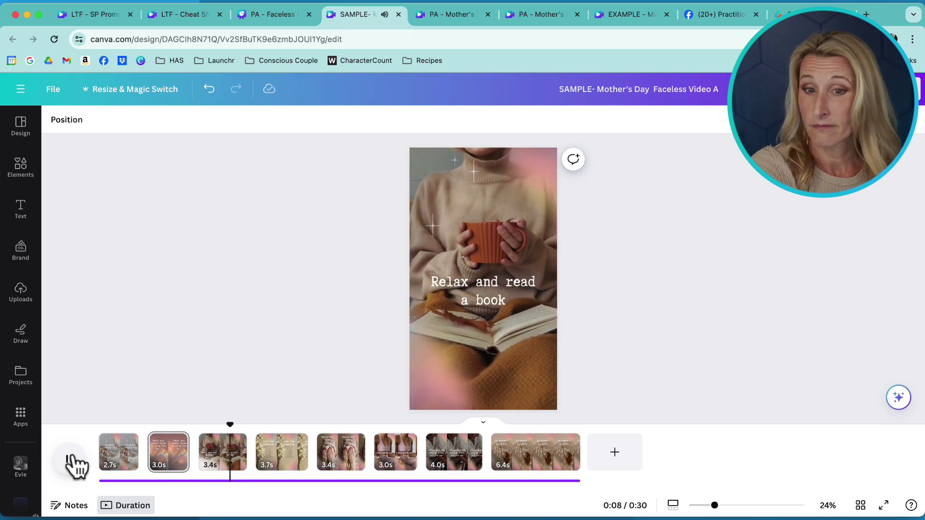
{"action": "left_click", "coordinate": [68, 460]}
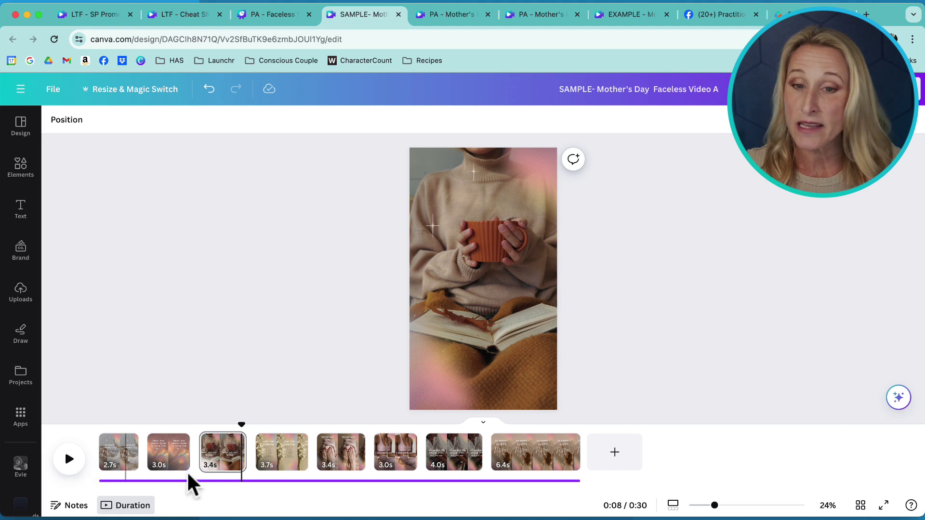
Shorten page 1 to 2.5 seconds and play the opening to check the change to page 2.
{"action": "left_click_drag", "start_coordinate": [241, 426], "coordinate": [93, 434]}
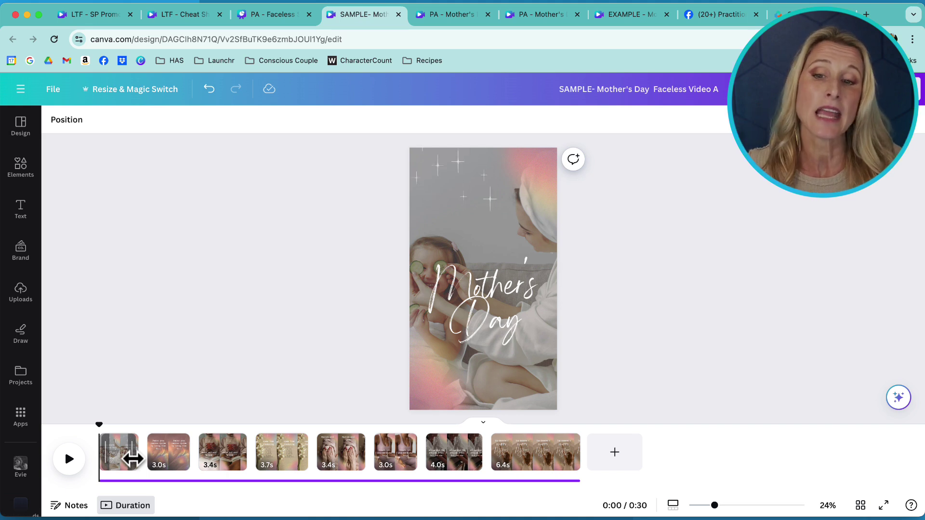
{"action": "mouse_move", "coordinate": [134, 459]}
{"action": "left_mouse_down"}
{"action": "mouse_move", "coordinate": [142, 458]}
{"action": "mouse_move", "coordinate": [128, 460]}
{"action": "left_mouse_up"}
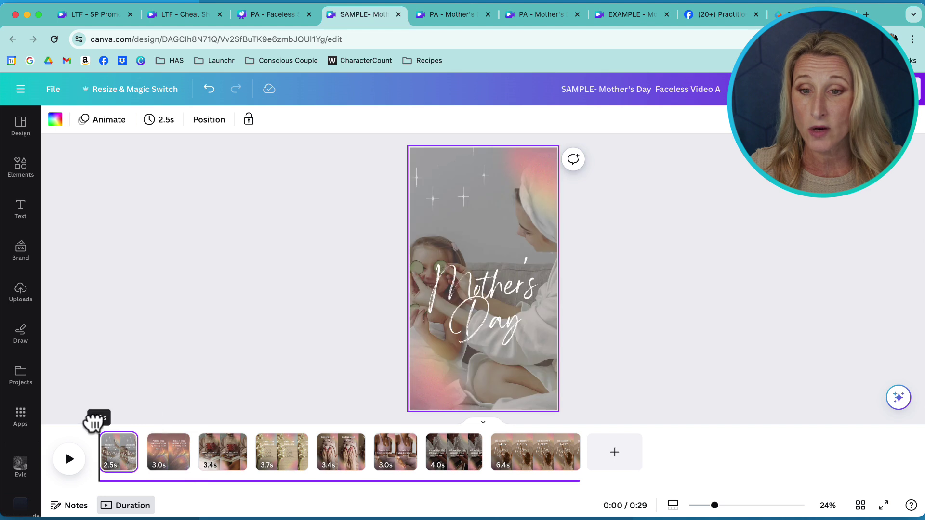
{"action": "left_click", "coordinate": [70, 459]}
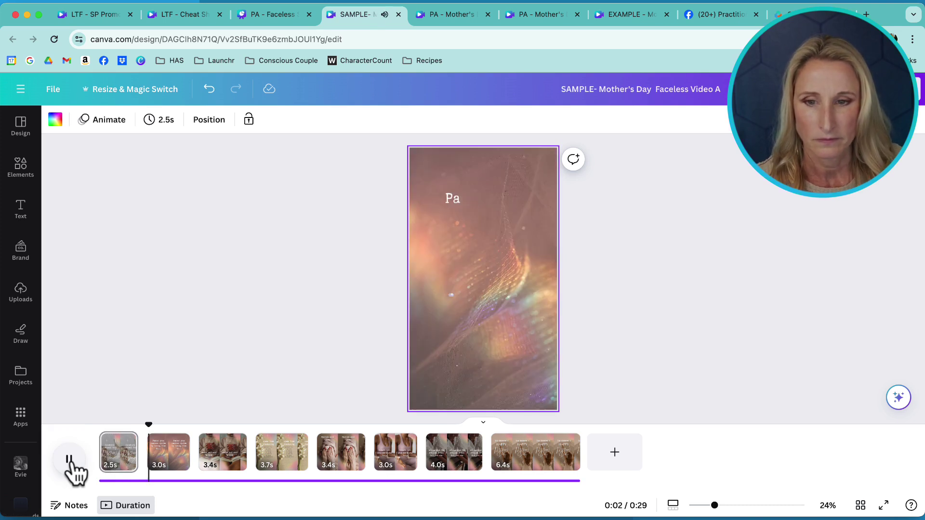
Extend page 1 to 3.5 seconds and play the end of the page to check its timing.
{"action": "left_click_drag", "start_coordinate": [136, 453], "coordinate": [144, 440]}
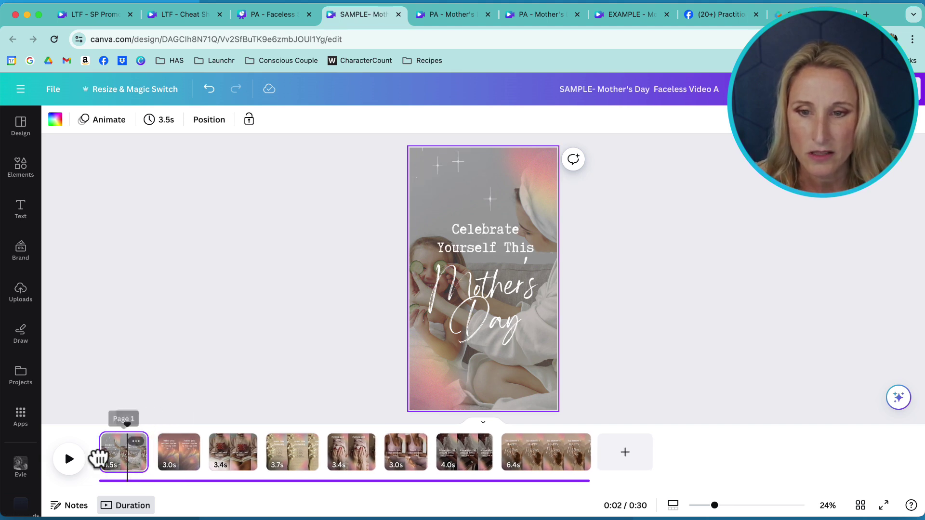
{"action": "left_click", "coordinate": [75, 467]}
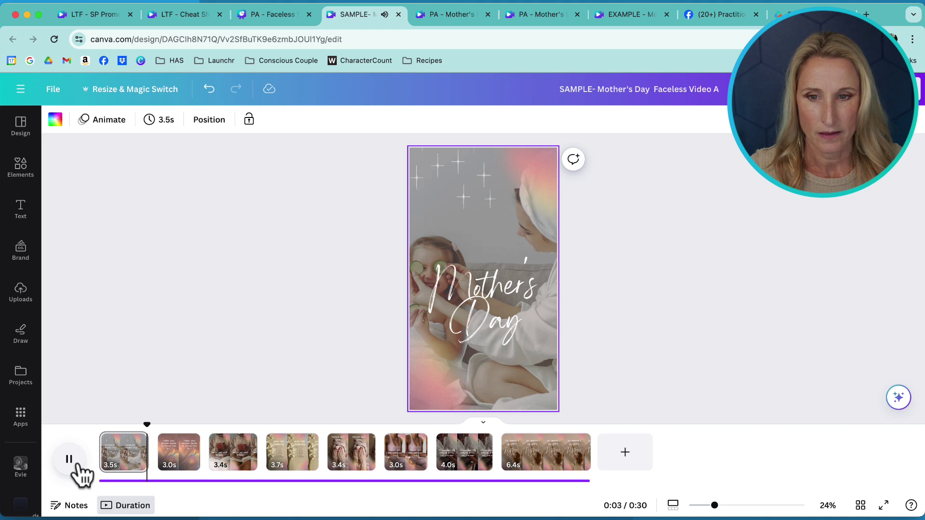
{"action": "left_click", "coordinate": [69, 462]}
Extend page 2 to 4.9 seconds and play the video from the start to check it against the voice-over.
{"action": "left_click", "coordinate": [193, 458]}
{"action": "left_click_drag", "start_coordinate": [200, 454], "coordinate": [98, 436]}
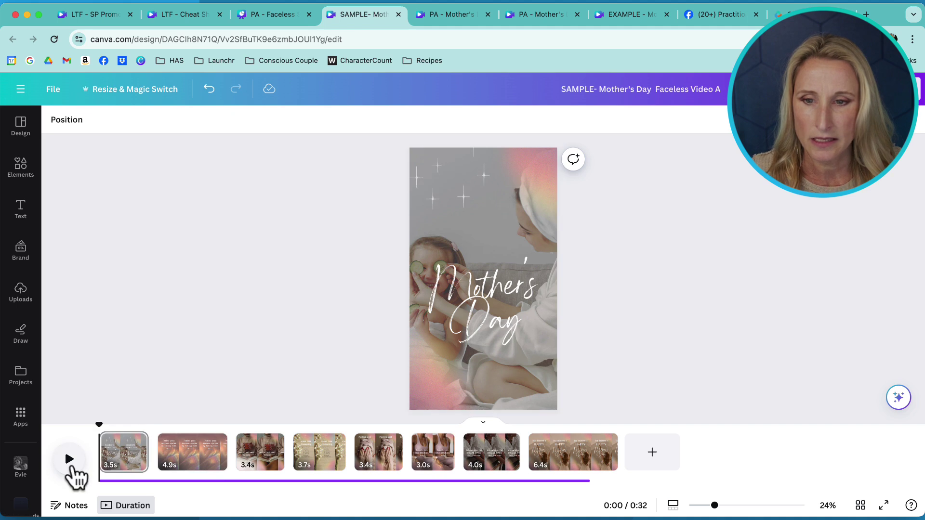
{"action": "left_click", "coordinate": [69, 463]}
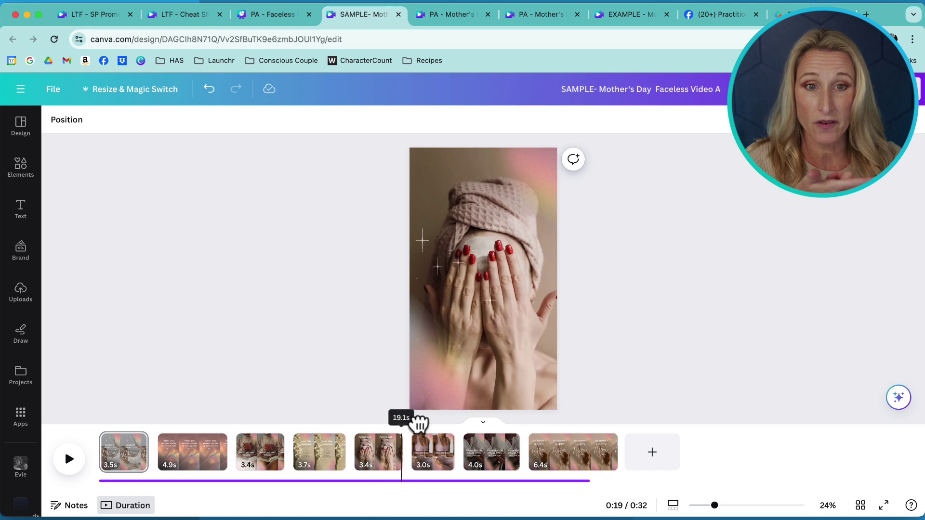
Shorten the final "You deserve a happy Mother's Day" page to 5.6 seconds.
{"action": "left_click", "coordinate": [252, 441]}
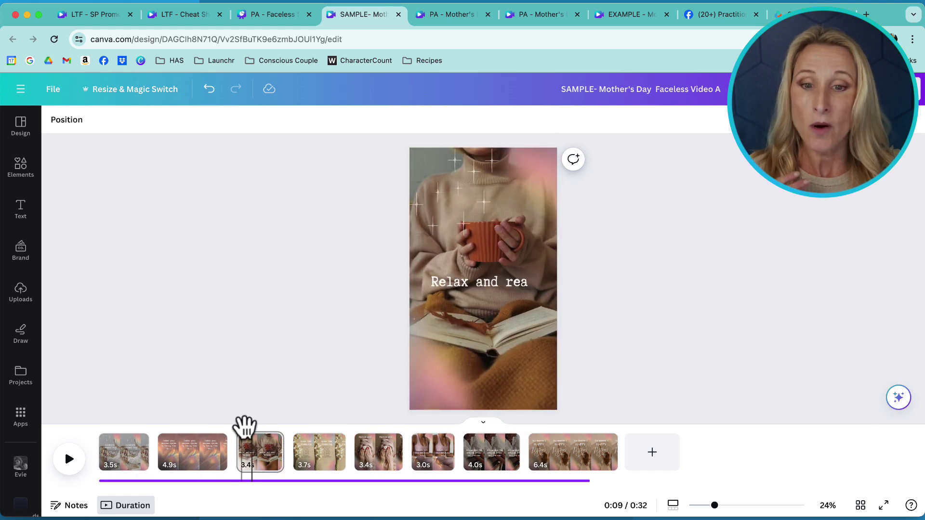
{"action": "left_click_drag", "start_coordinate": [247, 424], "coordinate": [103, 423]}
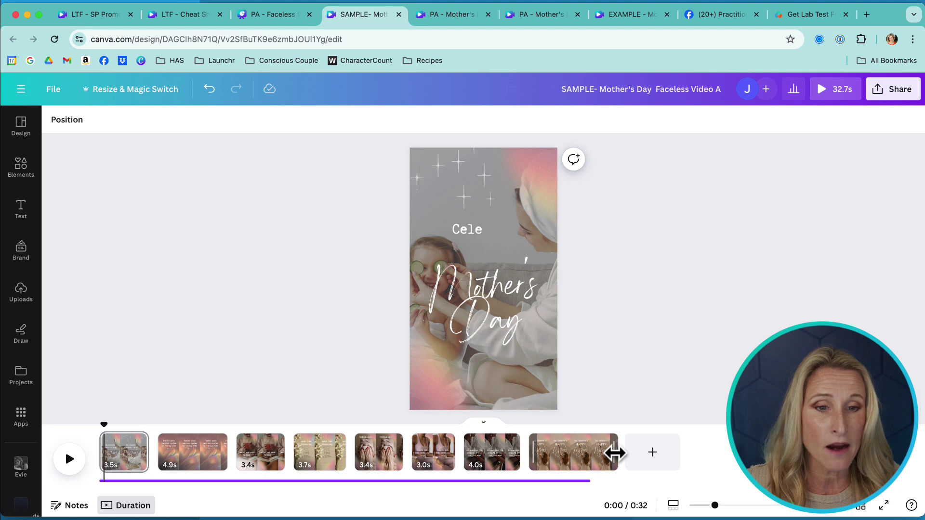
{"action": "left_click_drag", "start_coordinate": [612, 453], "coordinate": [603, 454]}
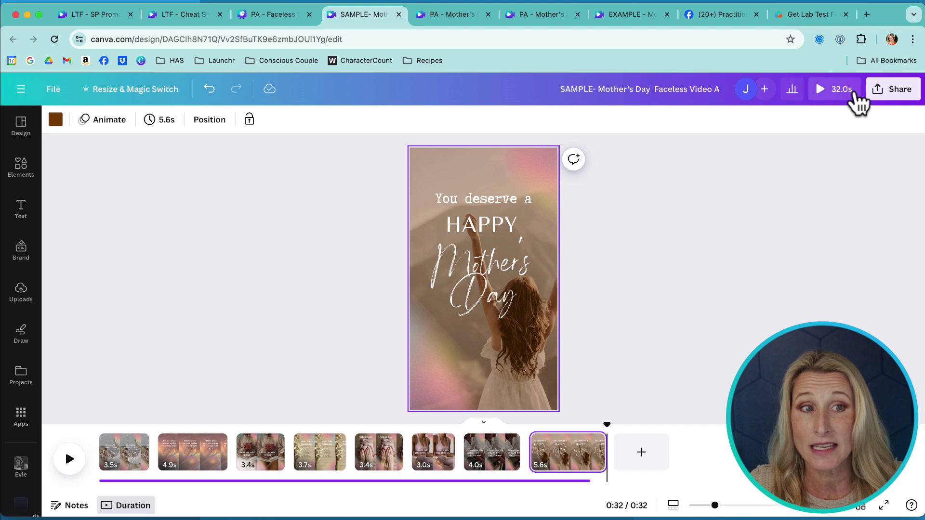
Shorten the final "You deserve a happy Mother's Day" page to 3.6 seconds and play its ending to check the timing.
{"action": "left_click_drag", "start_coordinate": [602, 458], "coordinate": [569, 458]}
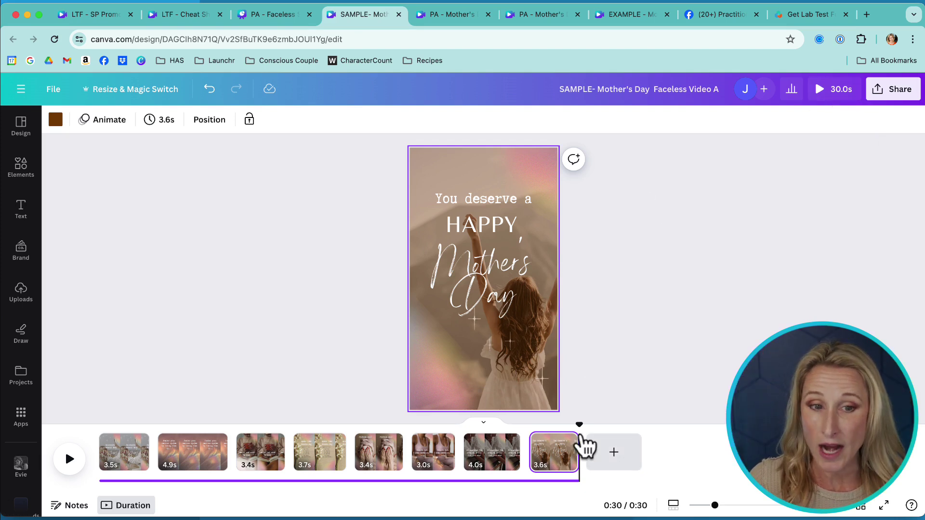
{"action": "left_click_drag", "start_coordinate": [578, 423], "coordinate": [557, 424]}
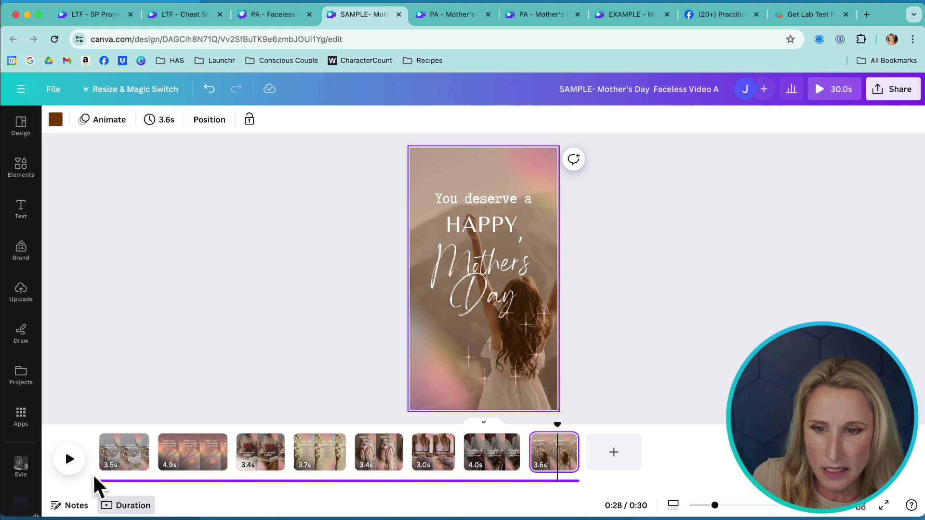
{"action": "left_click", "coordinate": [72, 460]}
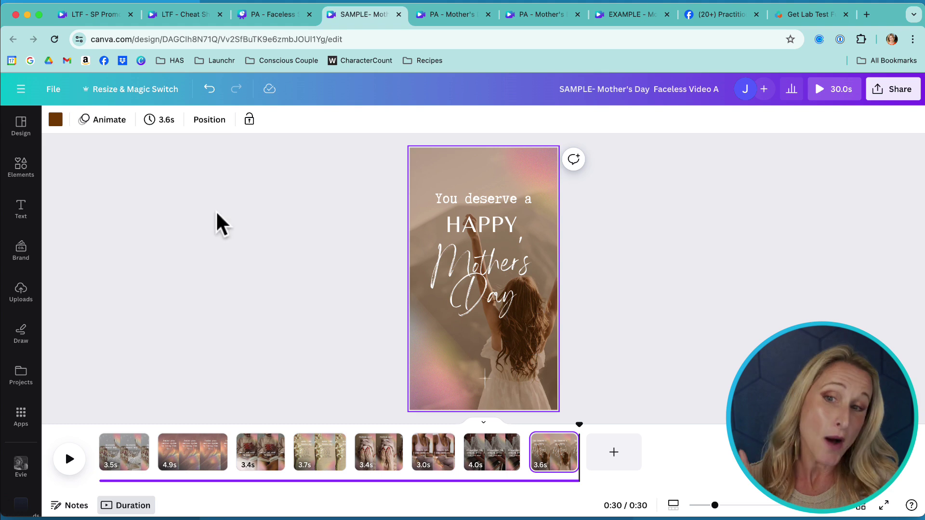
Search the elements library for "background music free" and browse all of the audio results.
{"action": "left_click", "coordinate": [220, 244]}
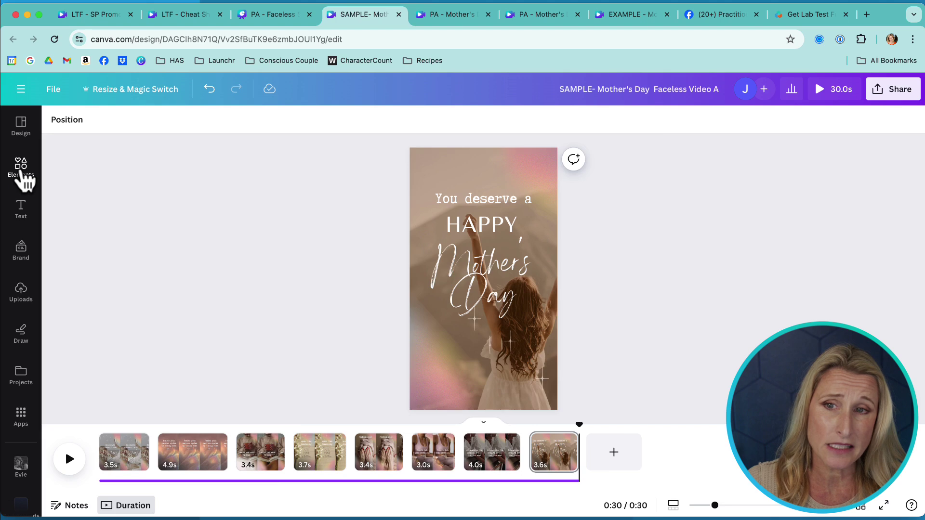
{"action": "left_click", "coordinate": [22, 166]}
{"action": "left_click", "coordinate": [115, 126]}
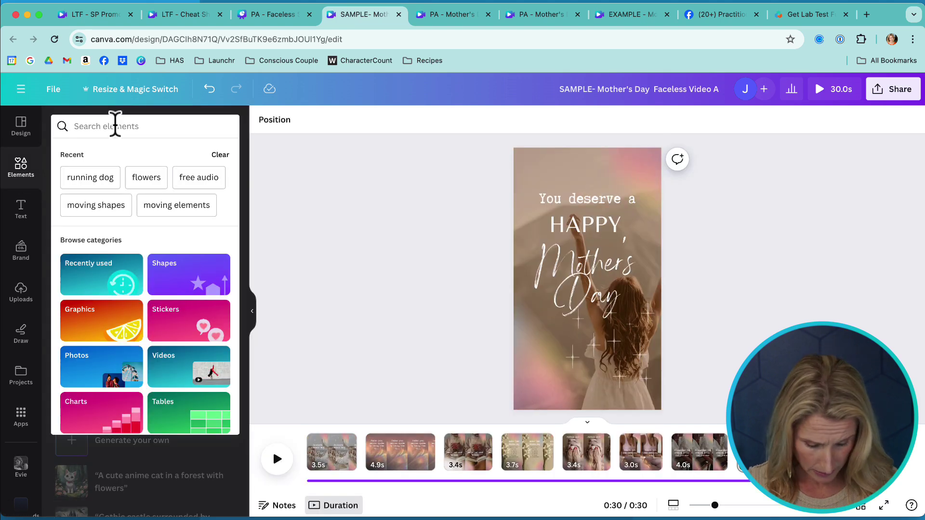
{"action": "type", "text": "free music"}
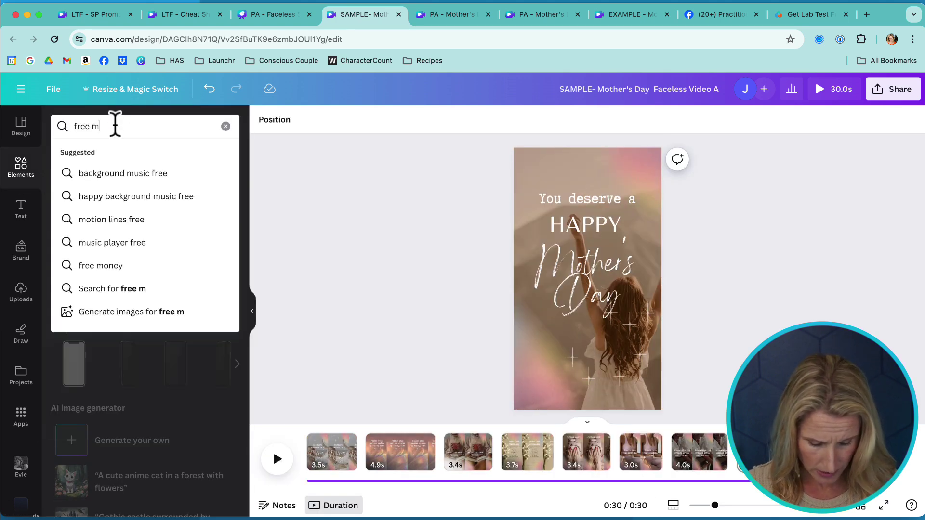
{"action": "left_click", "coordinate": [100, 173]}
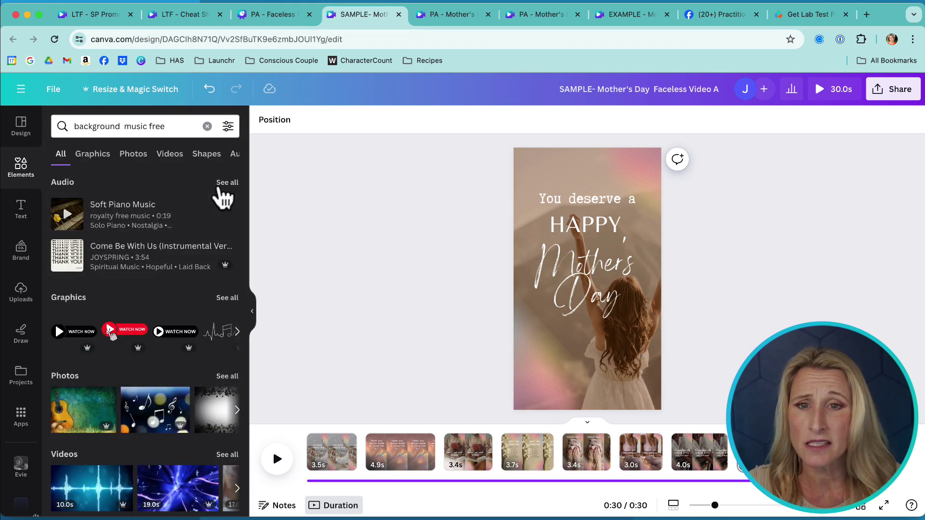
{"action": "left_click", "coordinate": [224, 189]}
{"action": "scroll", "coordinate": [137, 382], "scroll_direction": "down", "scroll_amount": 10}
{"action": "scroll", "coordinate": [134, 384], "scroll_direction": "up", "scroll_amount": 10}
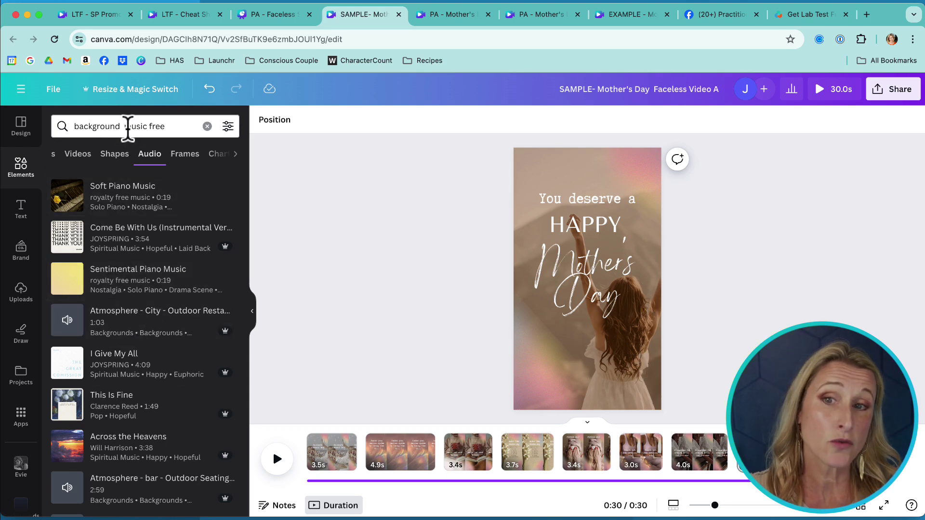
{"action": "left_click_drag", "start_coordinate": [125, 126], "coordinate": [161, 126]}
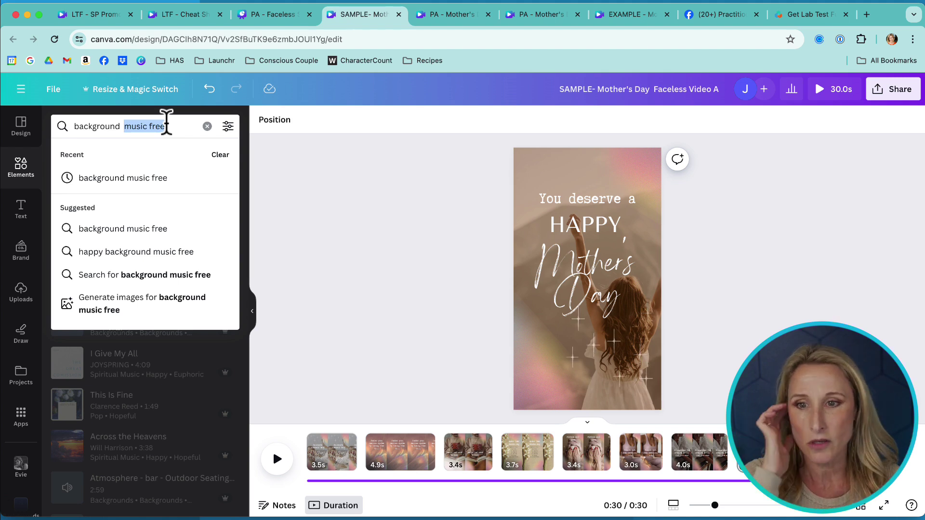
{"action": "left_click", "coordinate": [355, 196]}
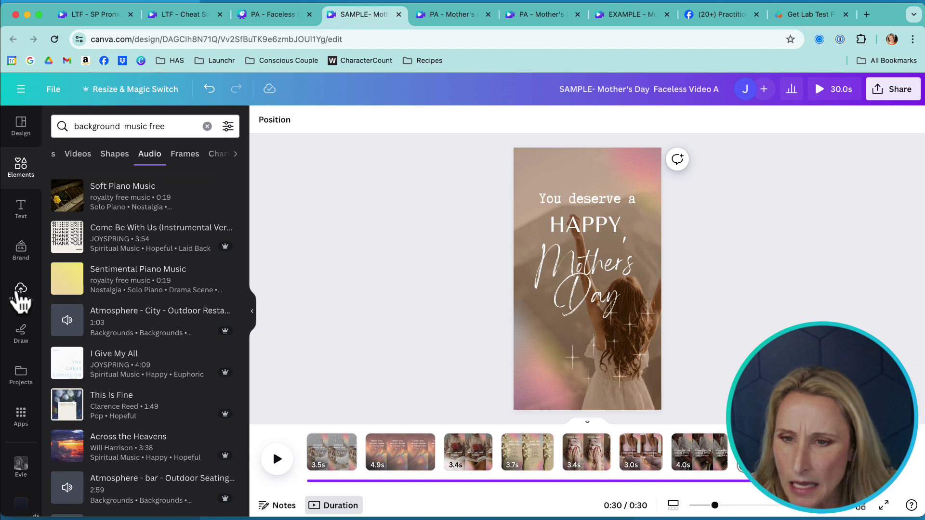
Add the uploaded Audio3738.mp3 to the timeline as a music track beneath the voice-over.
{"action": "left_click", "coordinate": [20, 293]}
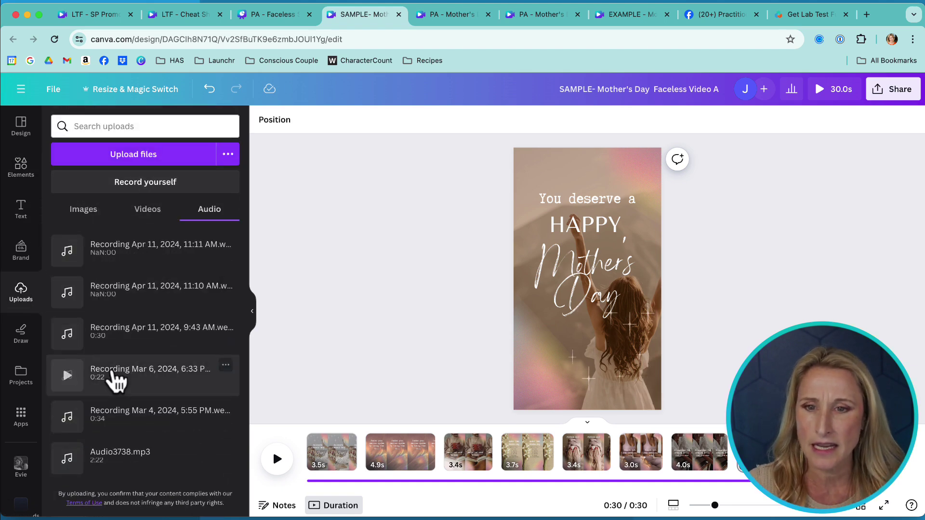
{"action": "scroll", "coordinate": [116, 382], "scroll_direction": "down", "scroll_amount": 3}
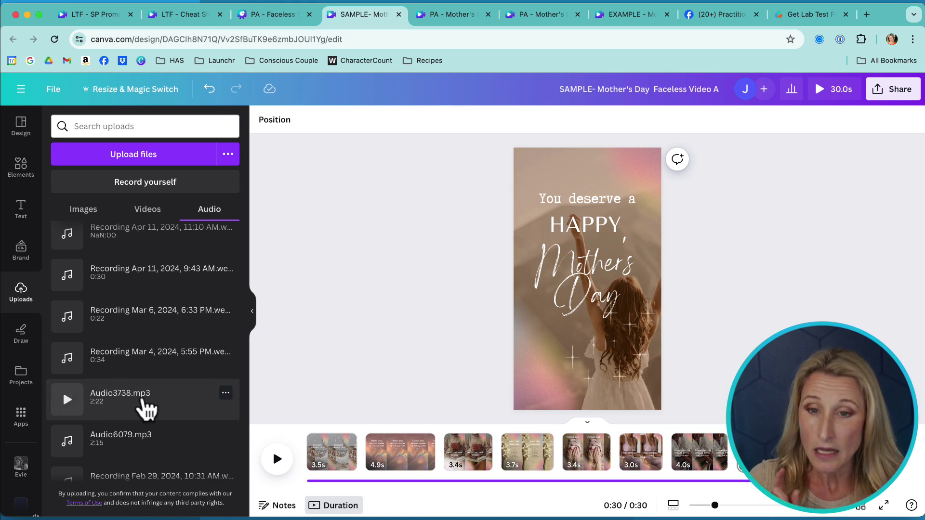
{"action": "left_click_drag", "start_coordinate": [147, 410], "coordinate": [290, 480]}
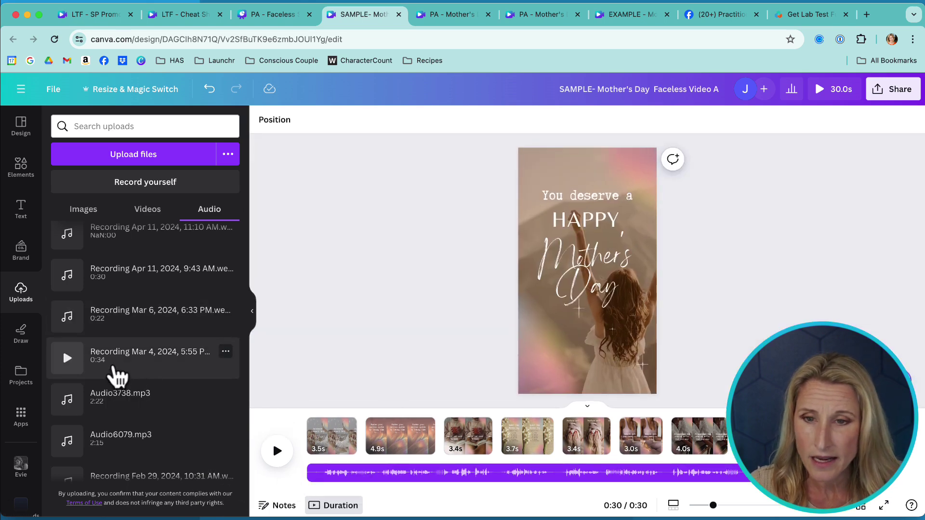
{"action": "left_click_drag", "start_coordinate": [120, 407], "coordinate": [404, 475]}
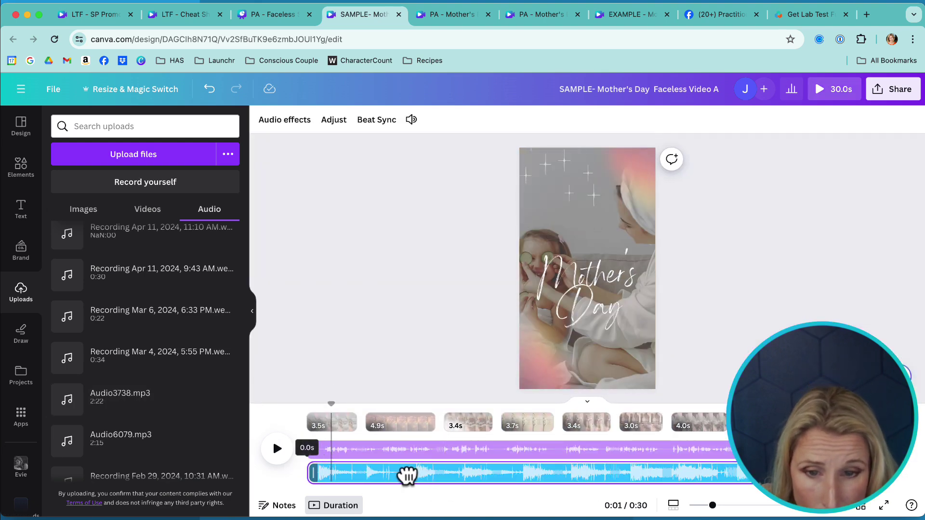
Play the opening from the start to hear the music together with the voice-over, and return the playhead to the beginning.
{"action": "left_click", "coordinate": [304, 458]}
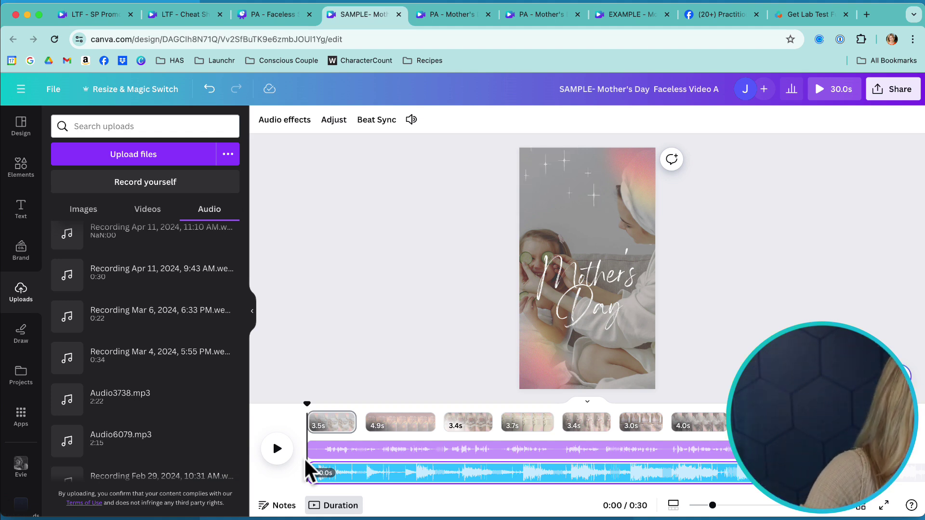
{"action": "left_click", "coordinate": [278, 450]}
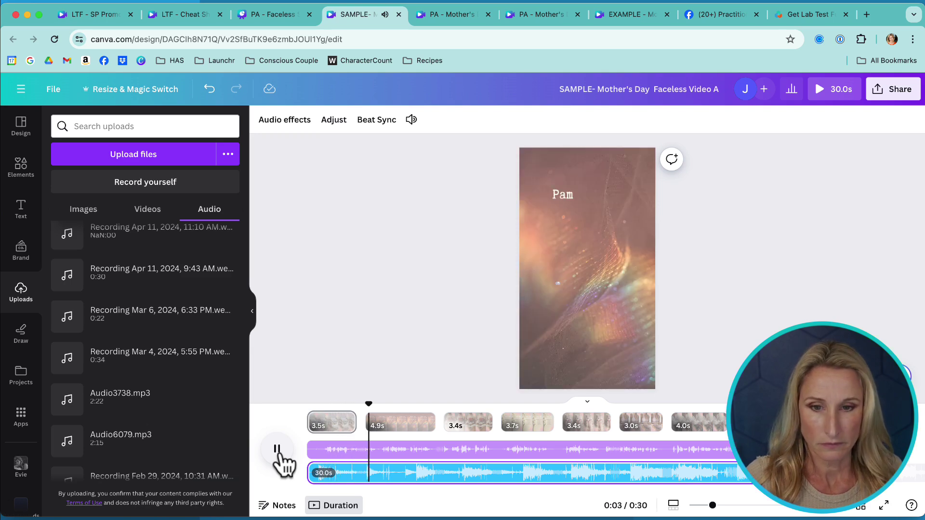
{"action": "left_click", "coordinate": [278, 449]}
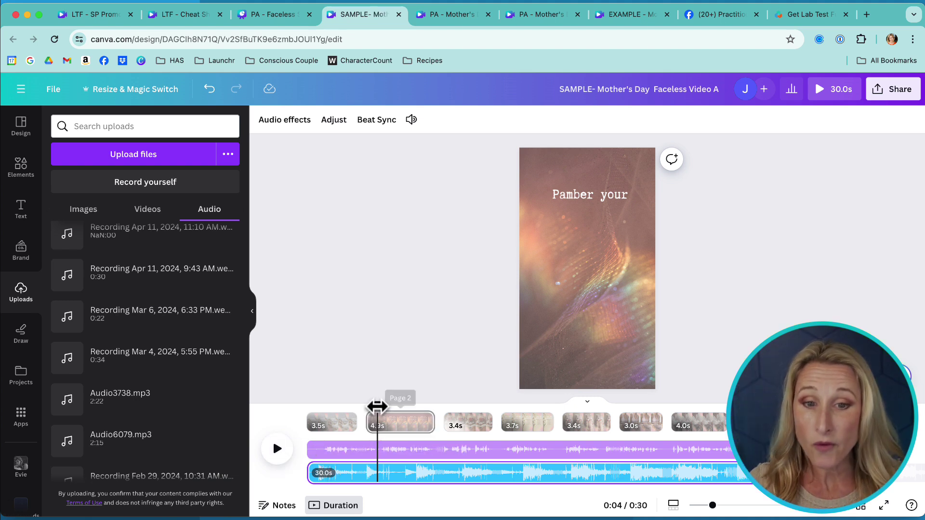
{"action": "left_click_drag", "start_coordinate": [376, 406], "coordinate": [276, 419]}
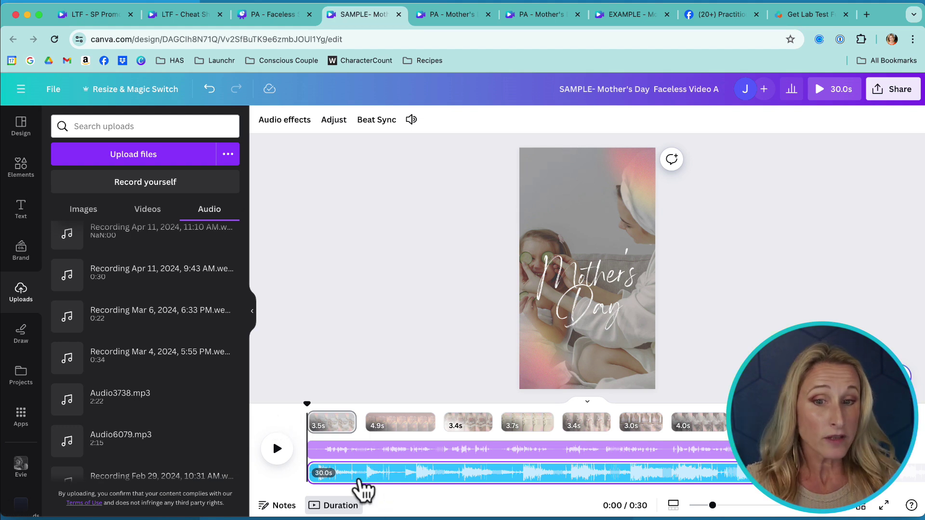
Lower the volume of the background music track to 14, leaving the setting off for all other audio tracks.
{"action": "left_click", "coordinate": [366, 479]}
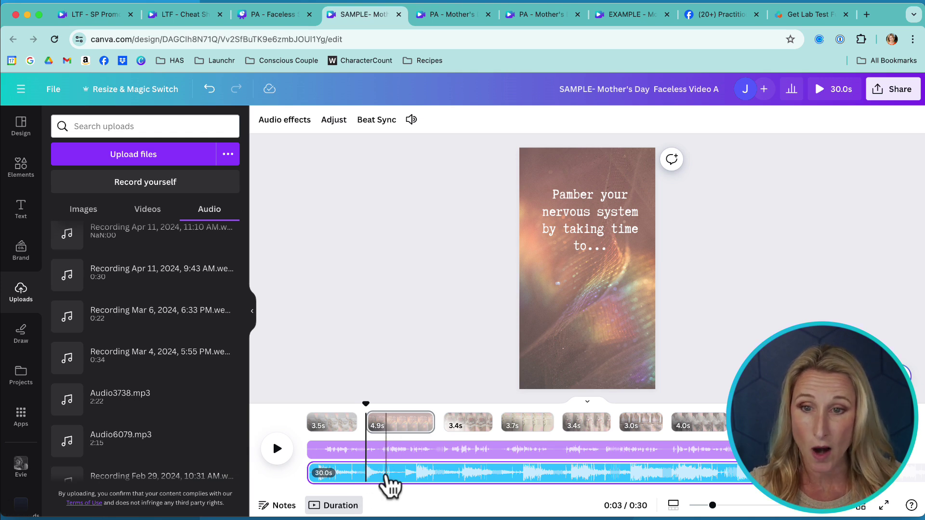
{"action": "left_click", "coordinate": [251, 311]}
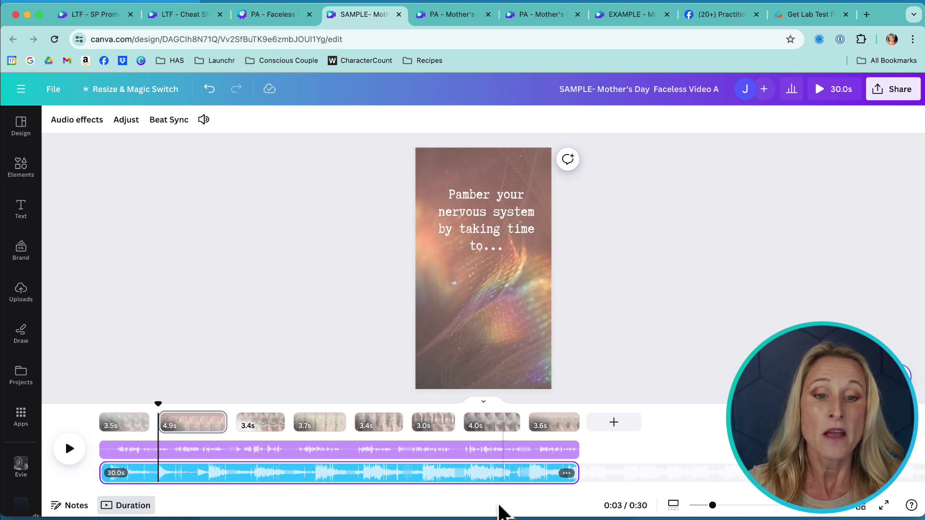
{"action": "left_click", "coordinate": [320, 449]}
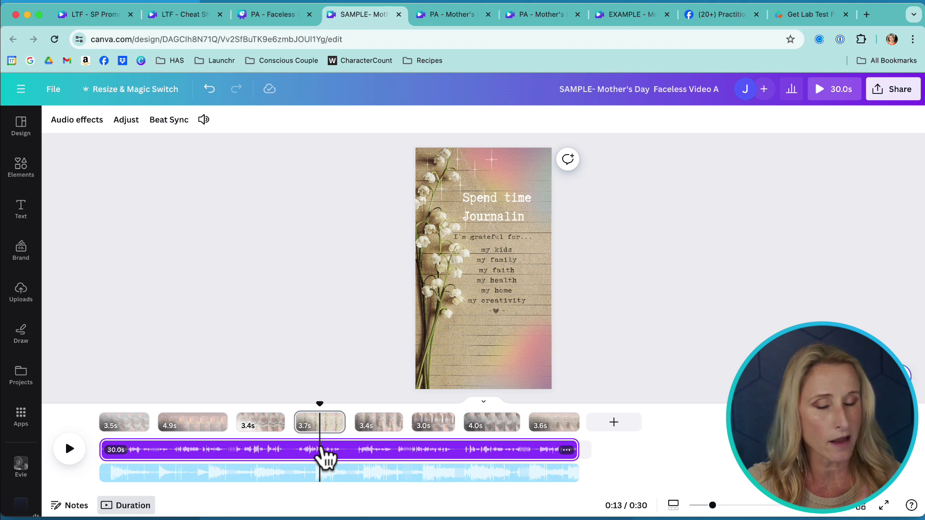
{"action": "left_click", "coordinate": [248, 474]}
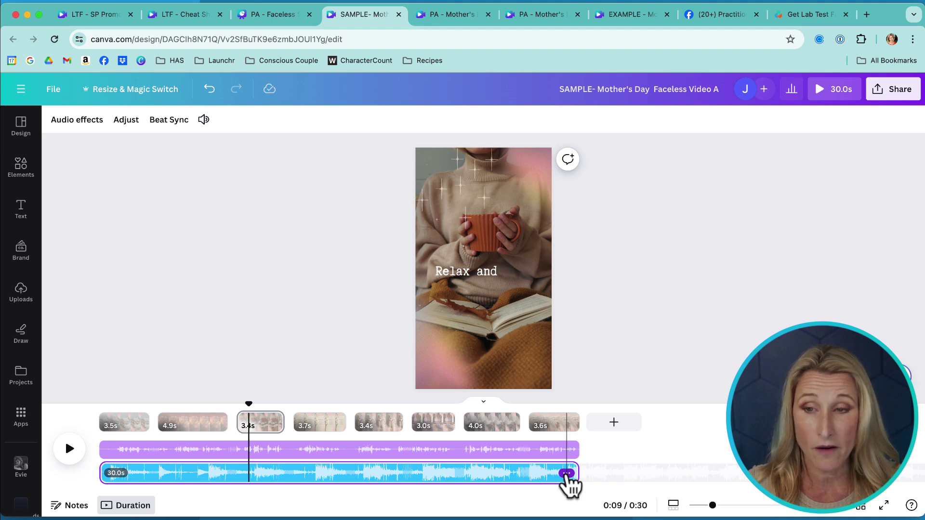
{"action": "left_click", "coordinate": [566, 474]}
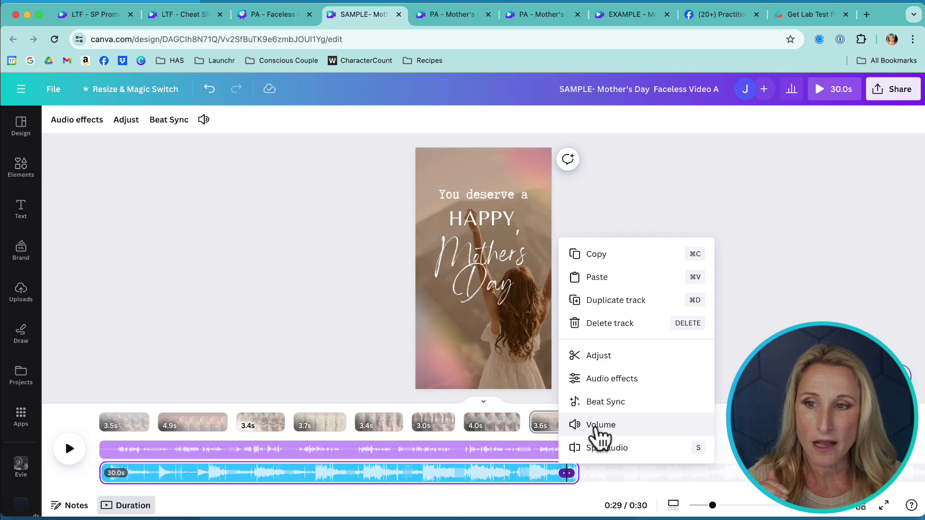
{"action": "left_click", "coordinate": [598, 429]}
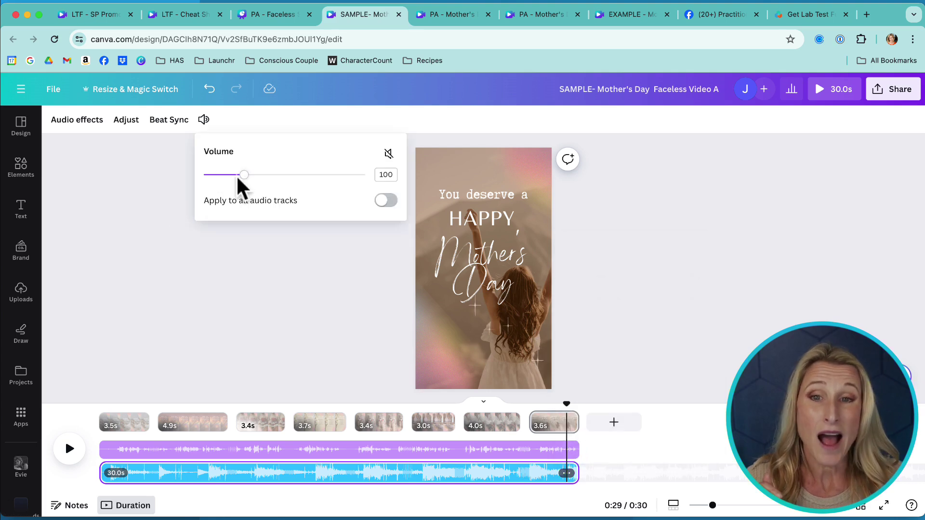
{"action": "left_click_drag", "start_coordinate": [244, 175], "coordinate": [209, 176]}
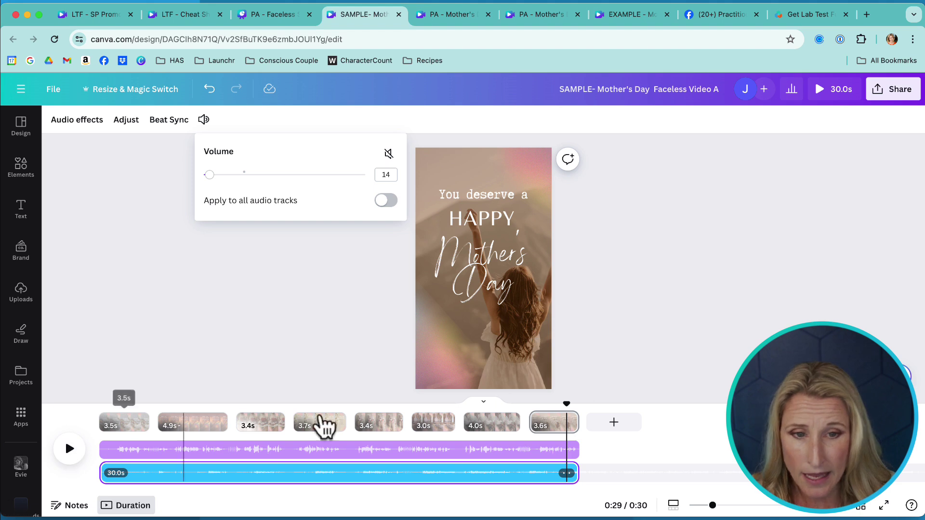
Play the first page twice from the start to check the balance between the quieter music and the voice-over.
{"action": "left_click_drag", "start_coordinate": [569, 404], "coordinate": [99, 436]}
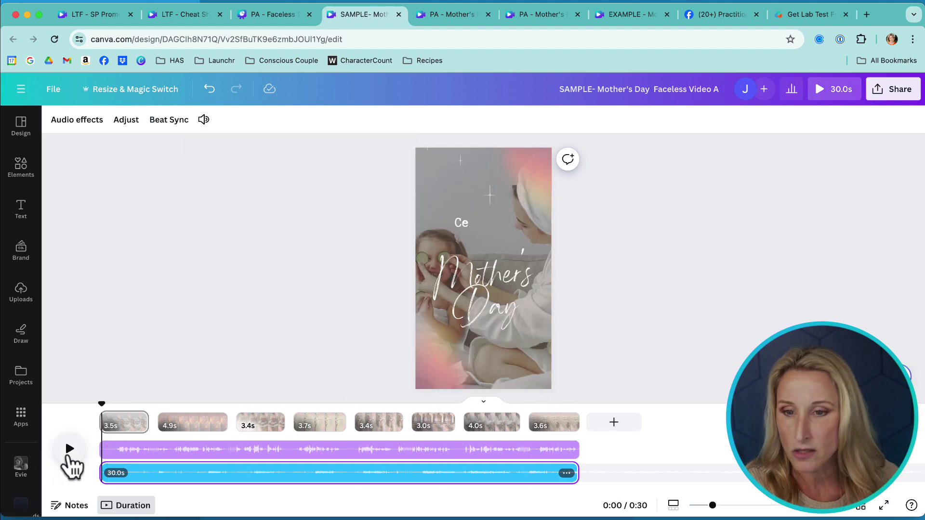
{"action": "left_click", "coordinate": [70, 450]}
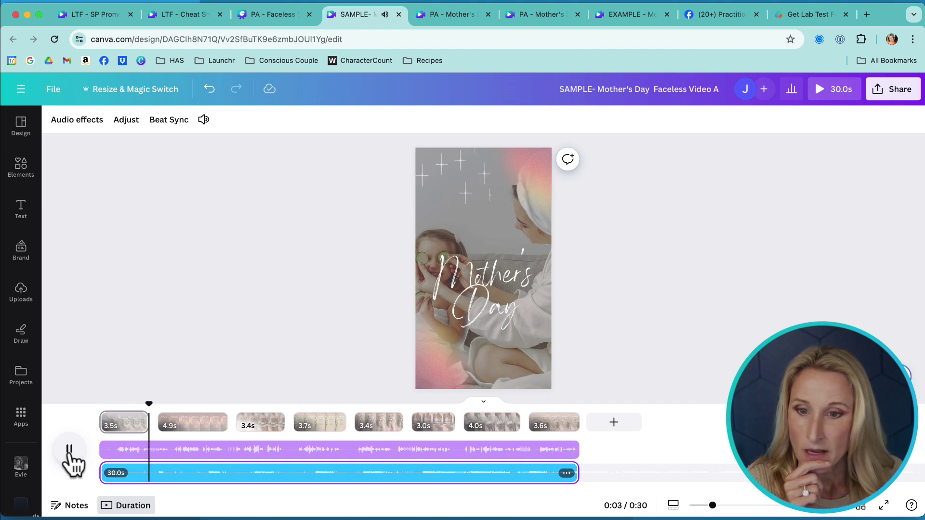
{"action": "left_click", "coordinate": [70, 450]}
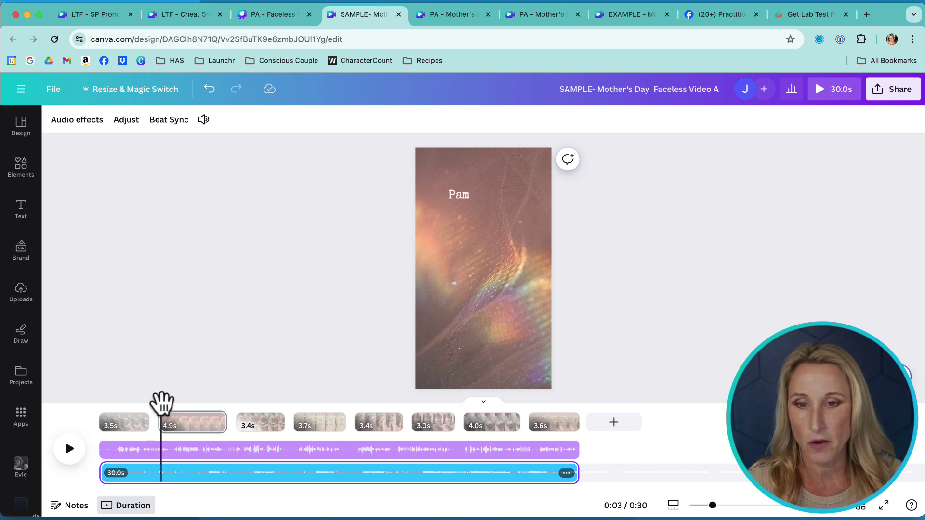
{"action": "left_click_drag", "start_coordinate": [157, 404], "coordinate": [94, 407]}
{"action": "left_click", "coordinate": [69, 450]}
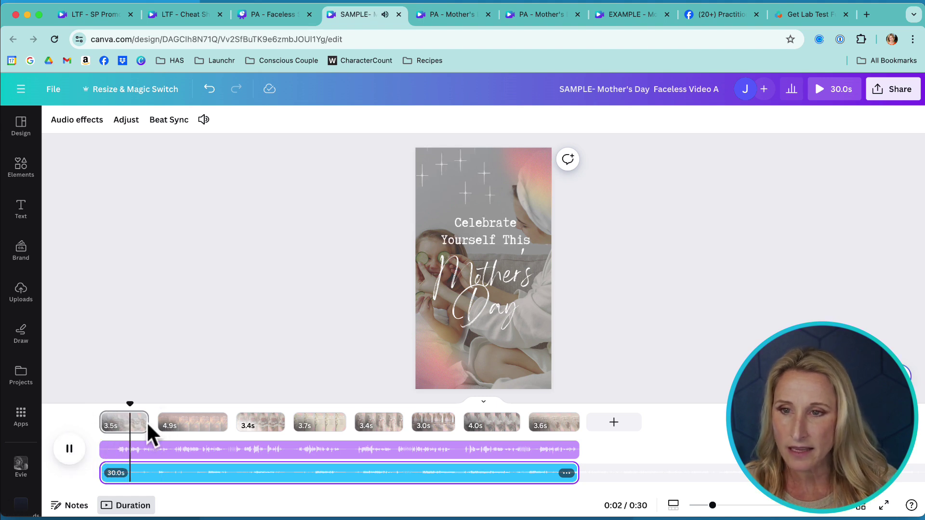
{"action": "left_click", "coordinate": [69, 448]}
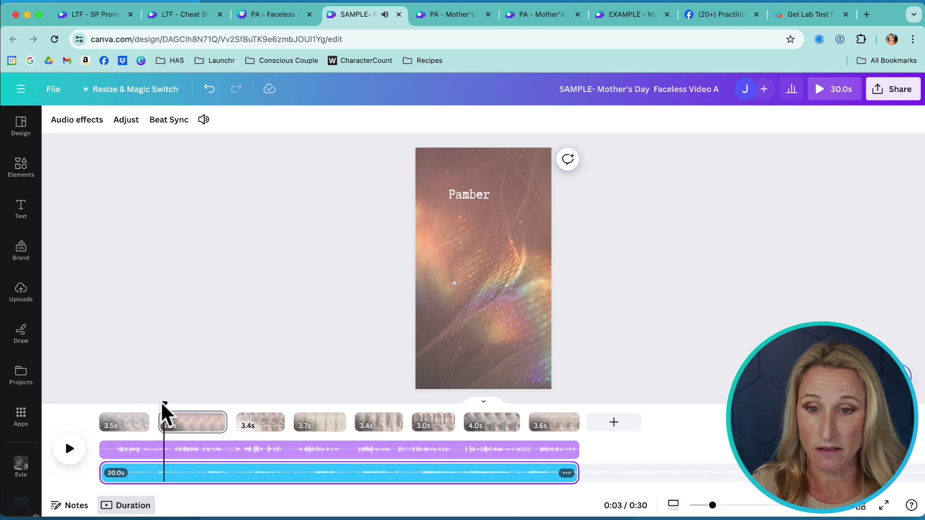
{"action": "left_click_drag", "start_coordinate": [163, 404], "coordinate": [582, 392]}
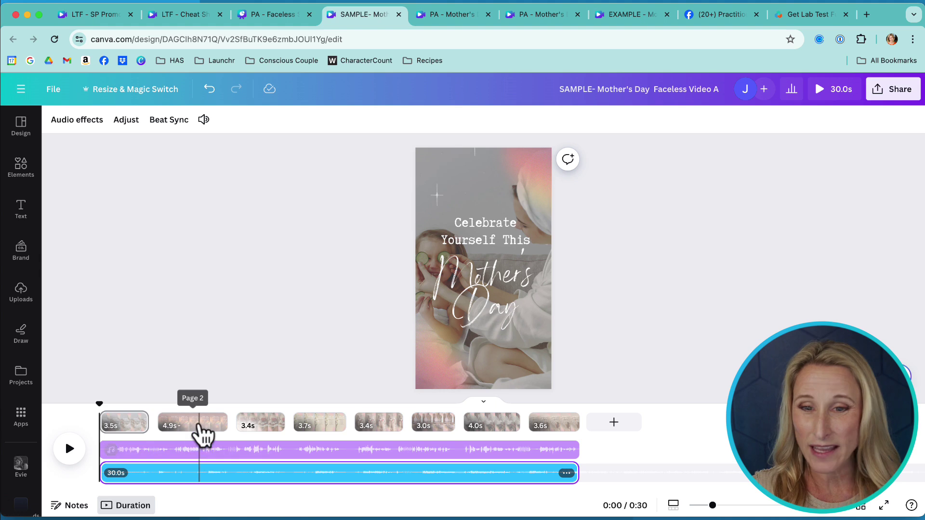
Play page 2 from its beginning to check its typed text against the voice-over and music.
{"action": "left_click", "coordinate": [198, 431]}
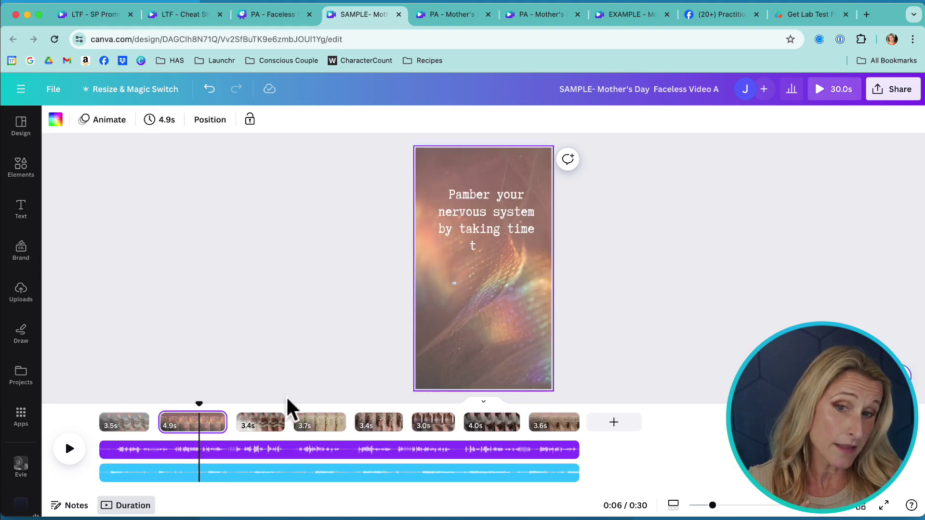
{"action": "left_click_drag", "start_coordinate": [199, 402], "coordinate": [160, 409]}
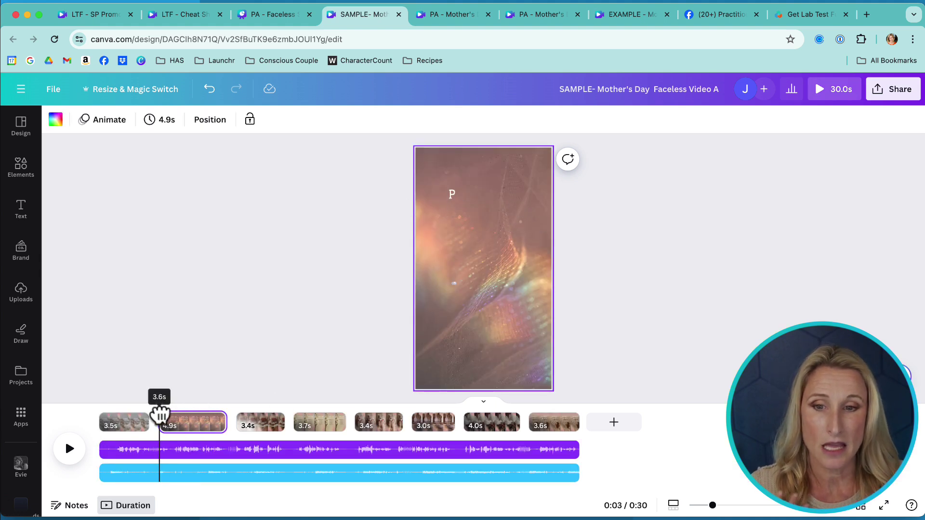
{"action": "left_click", "coordinate": [68, 450]}
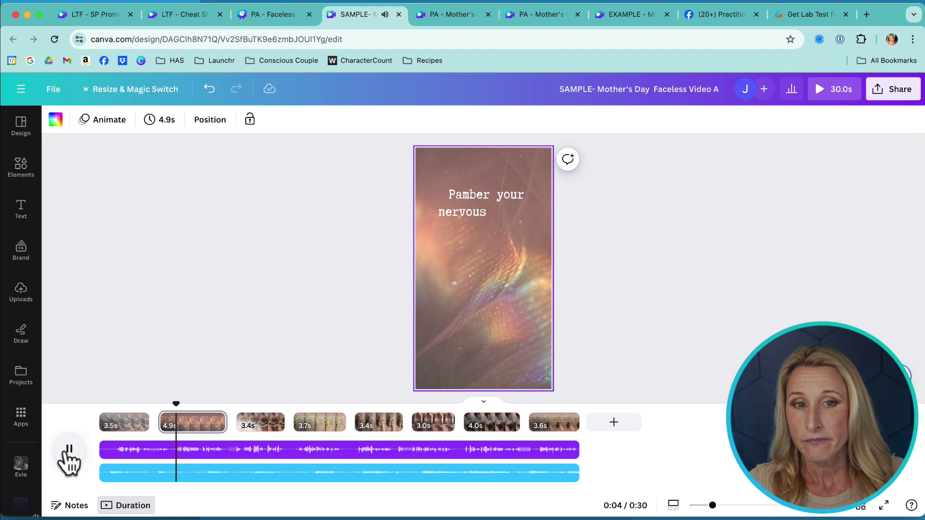
{"action": "left_click", "coordinate": [69, 449]}
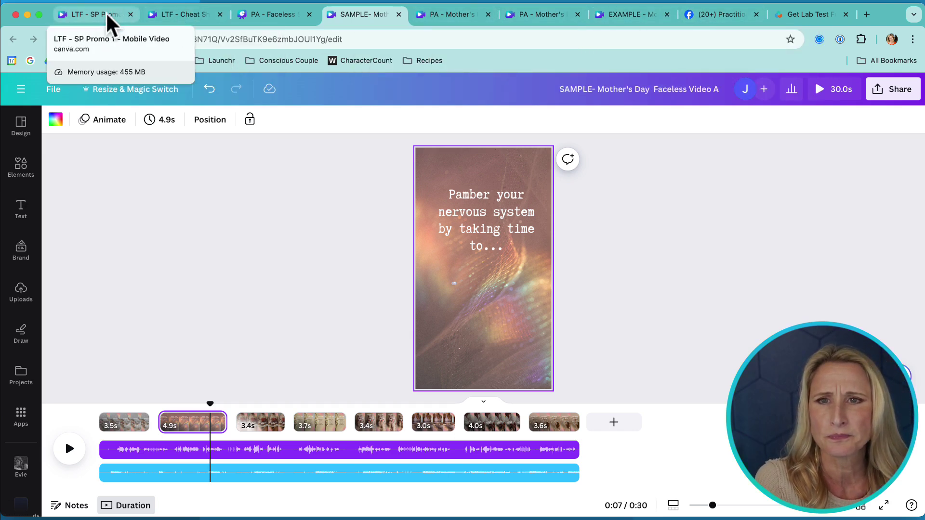
Switch to the "PA - Faceless" presentation and view its Helpful Templates slide with nothing selected.
{"action": "left_click", "coordinate": [274, 18]}
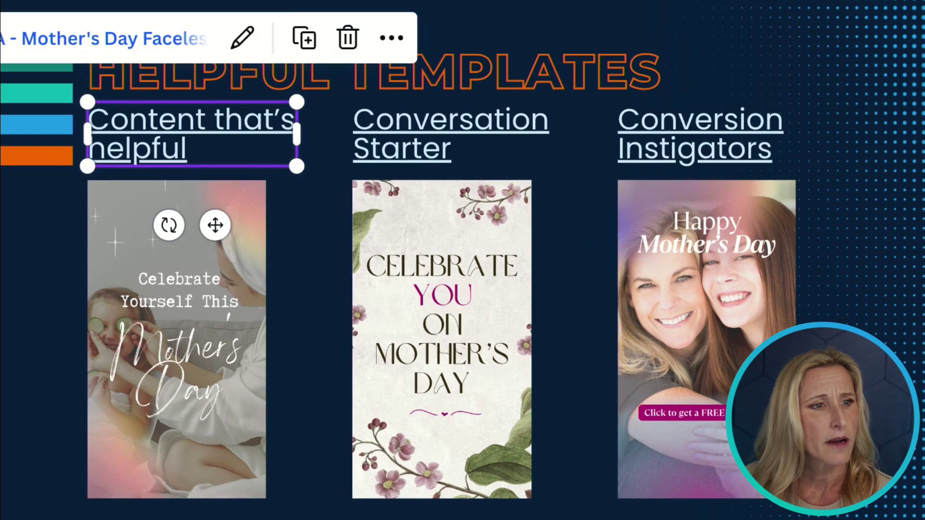
{"action": "scroll", "coordinate": [480, 265], "scroll_direction": "down", "scroll_amount": 1}
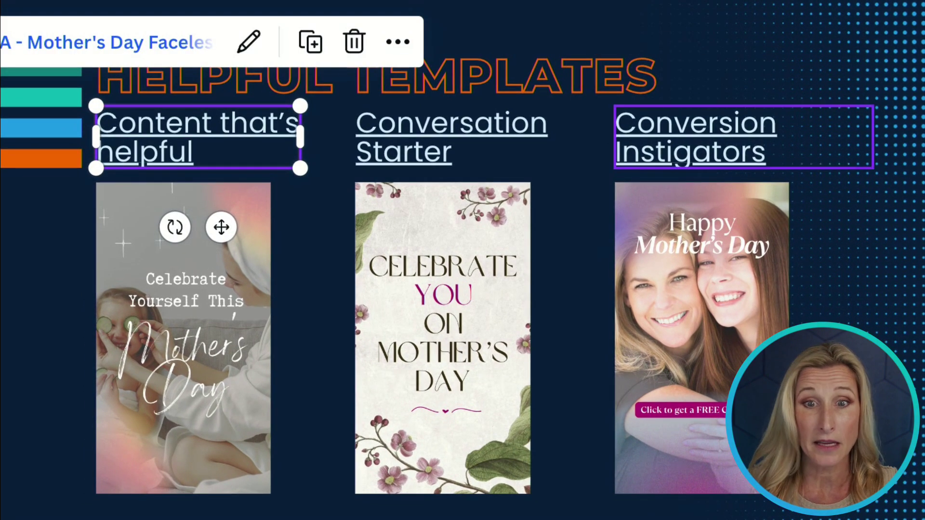
{"action": "key", "text": "Escape"}
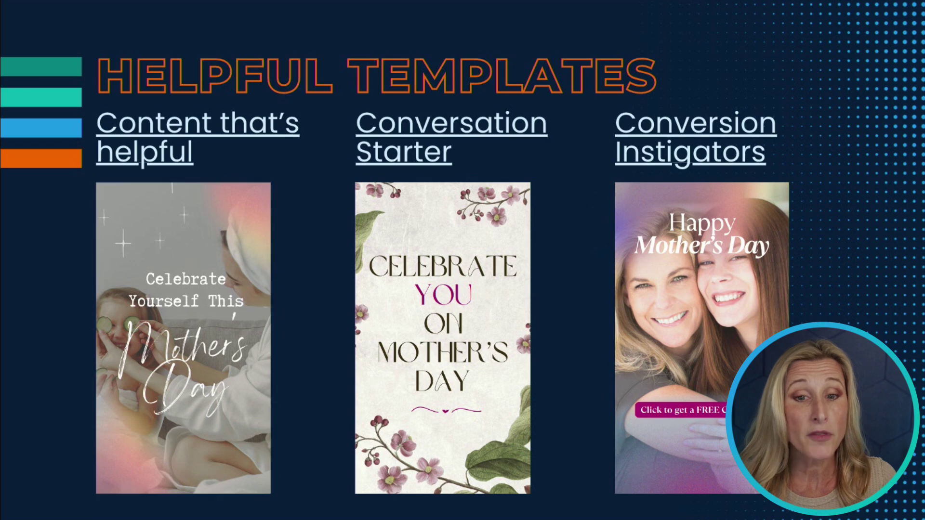